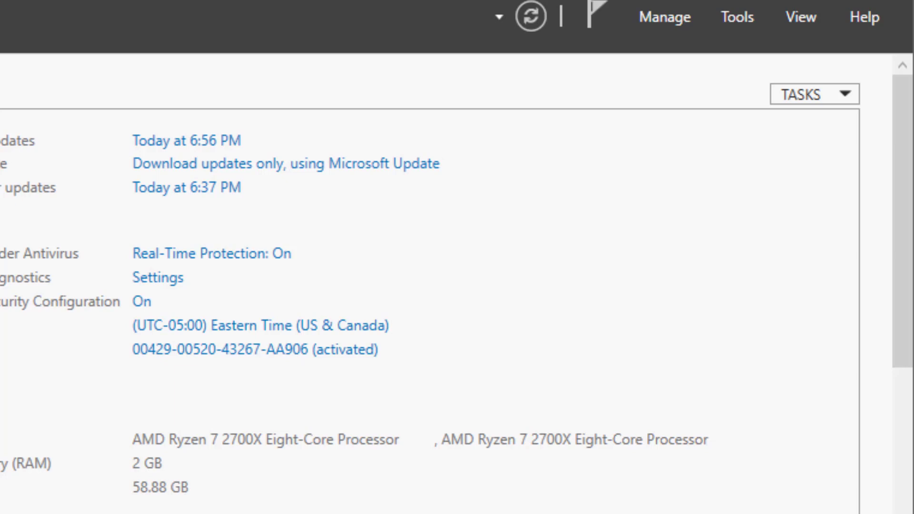
Step: Launch the Windows Deployment Services console from Server Manager's Tools menu
click(727, 17)
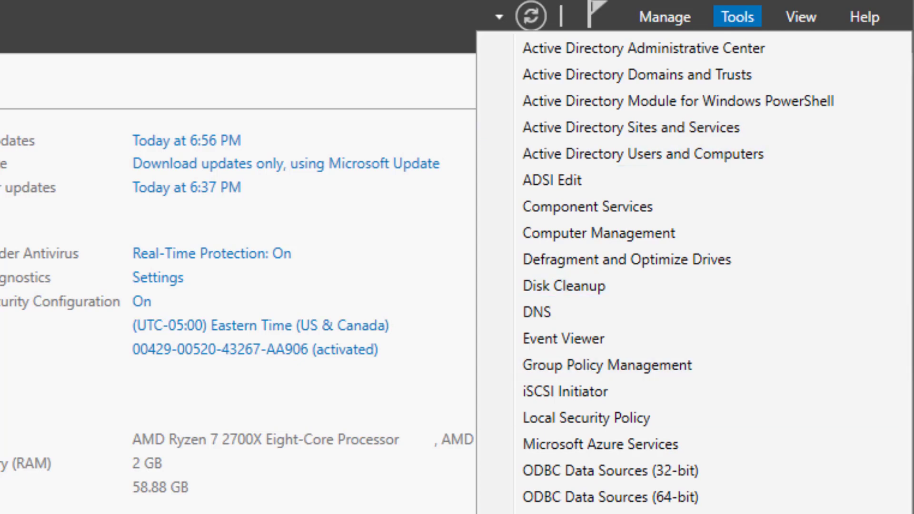
click(559, 283)
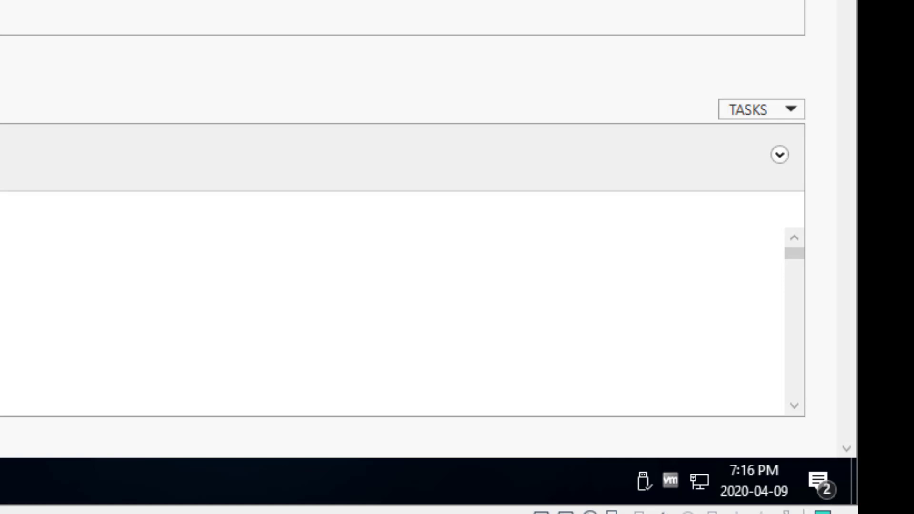
Step: Configure DC01 as an AD-integrated WDS server storing images in C:\RemoteInstall, responding to all clients
right_click(262, 77)
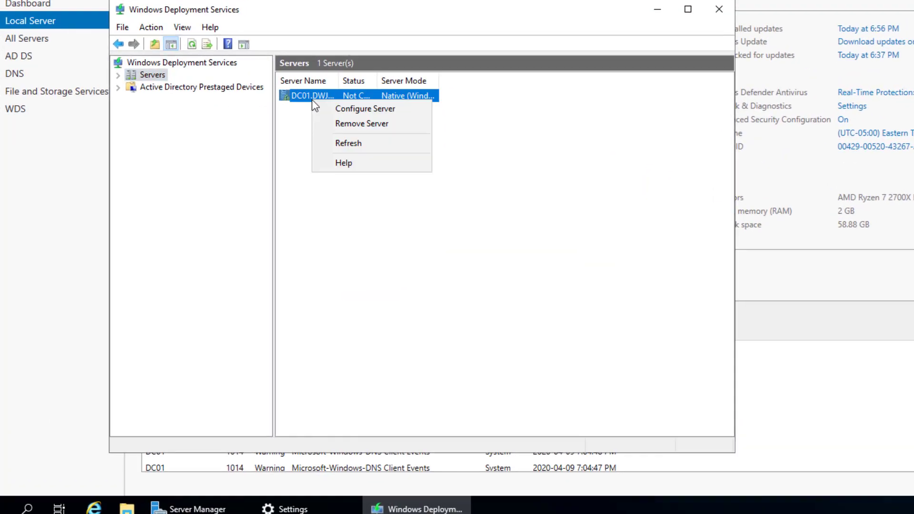
click(185, 143)
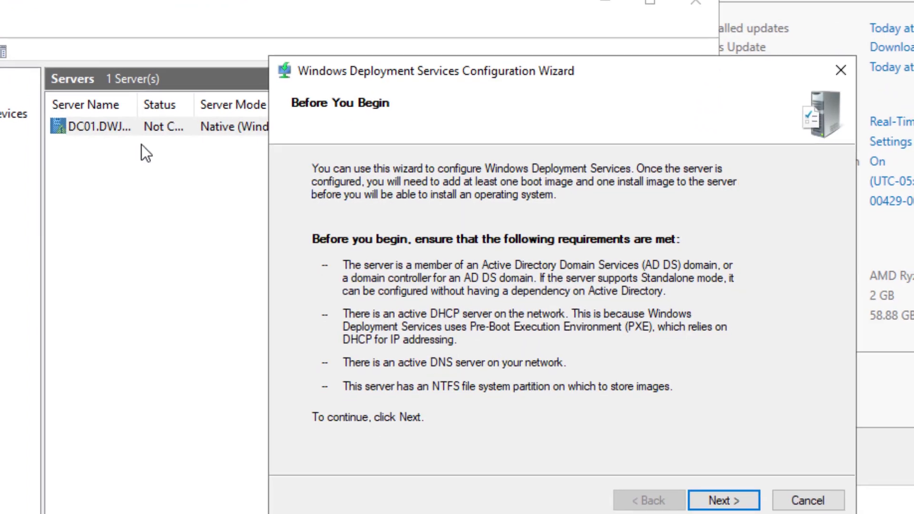
click(707, 462)
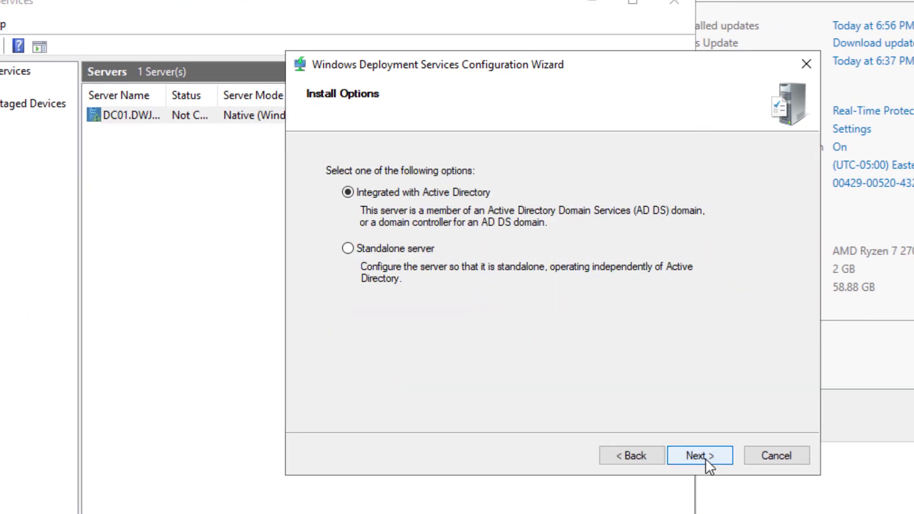
click(700, 455)
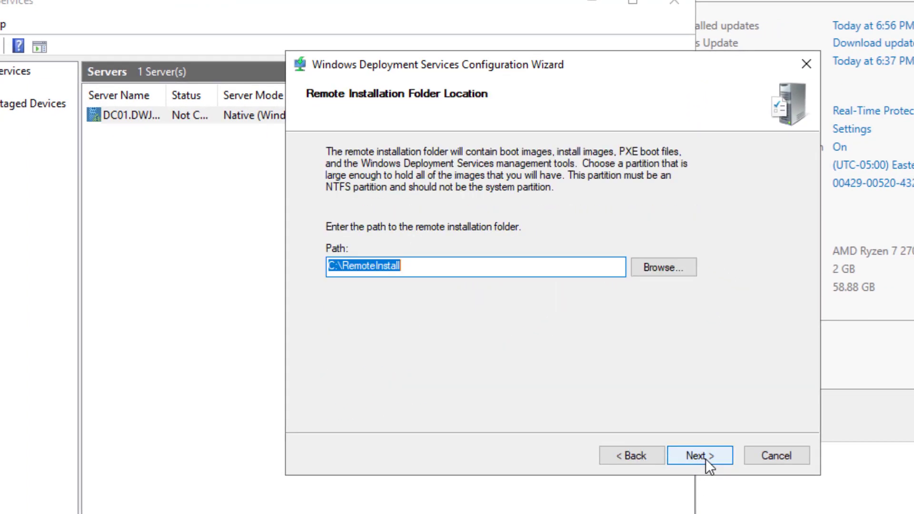
click(706, 459)
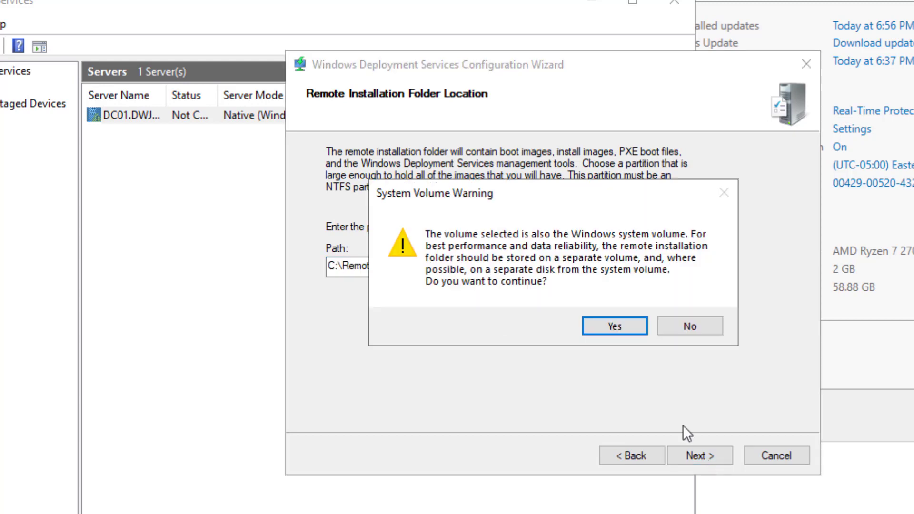
click(621, 324)
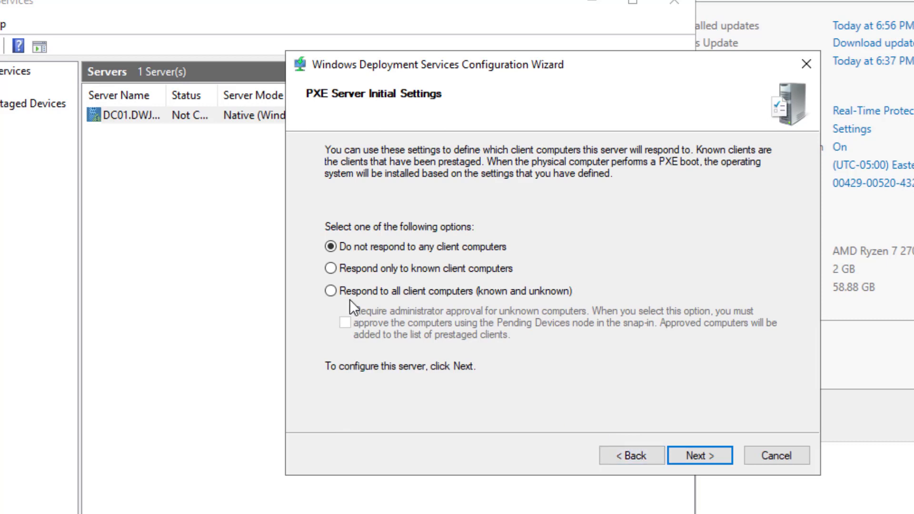
click(389, 292)
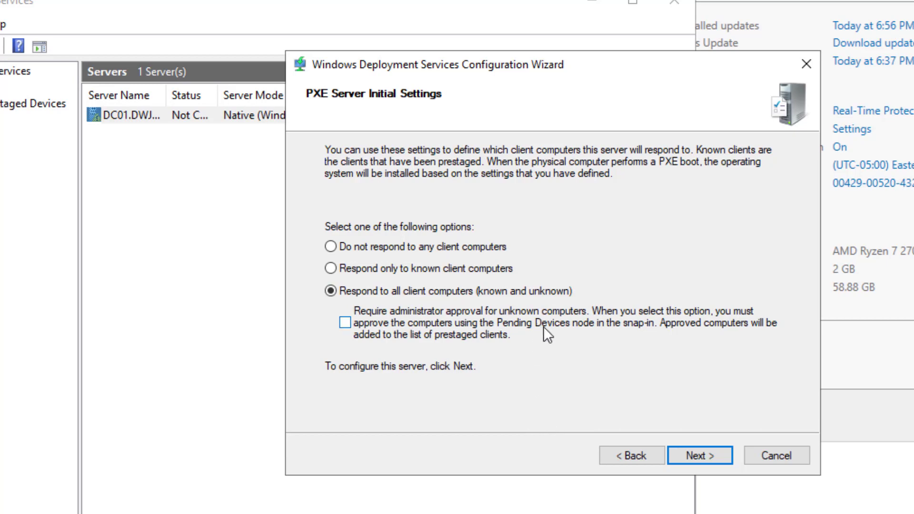
click(699, 461)
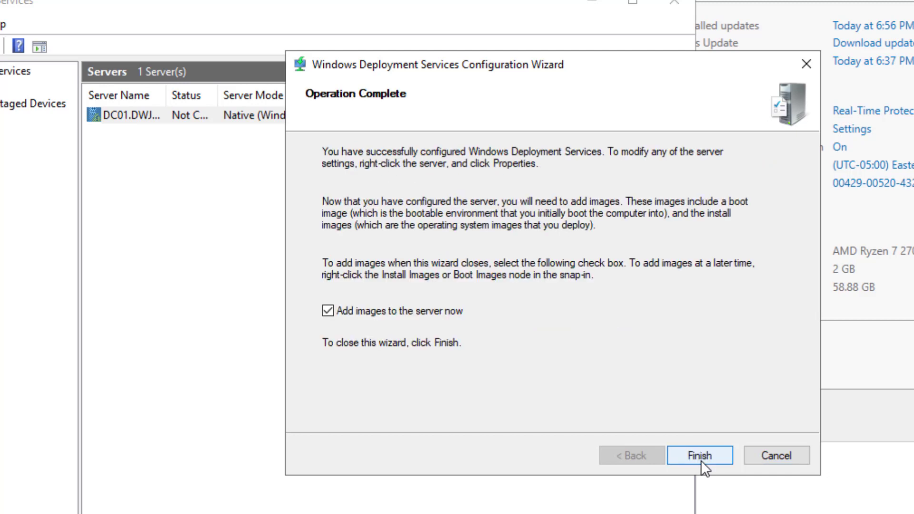
click(701, 457)
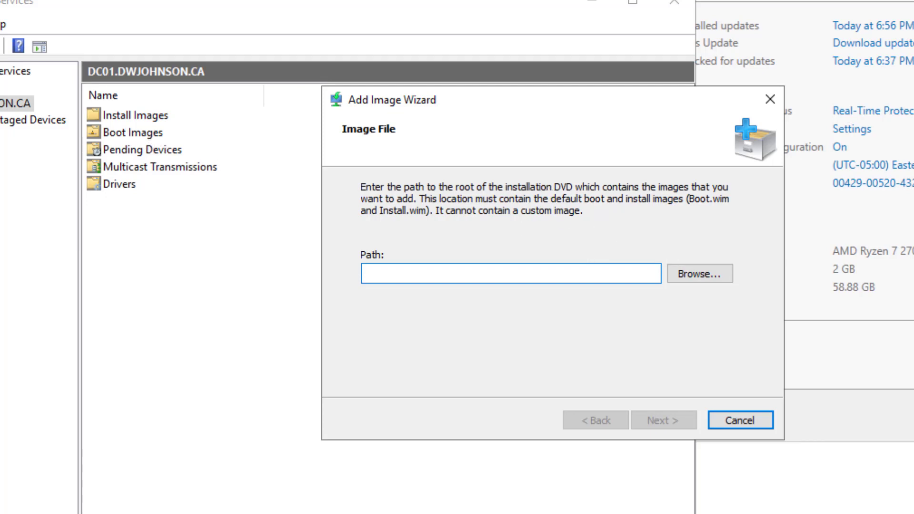
Step: Select the DVD drive's sources folder (D:\sources) as the image location
click(0, 0)
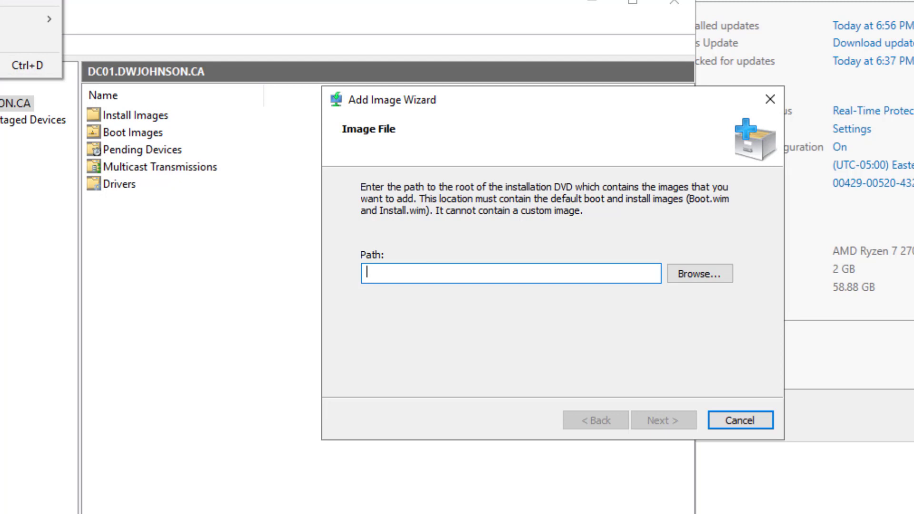
mouse_move(0, 0)
click(700, 274)
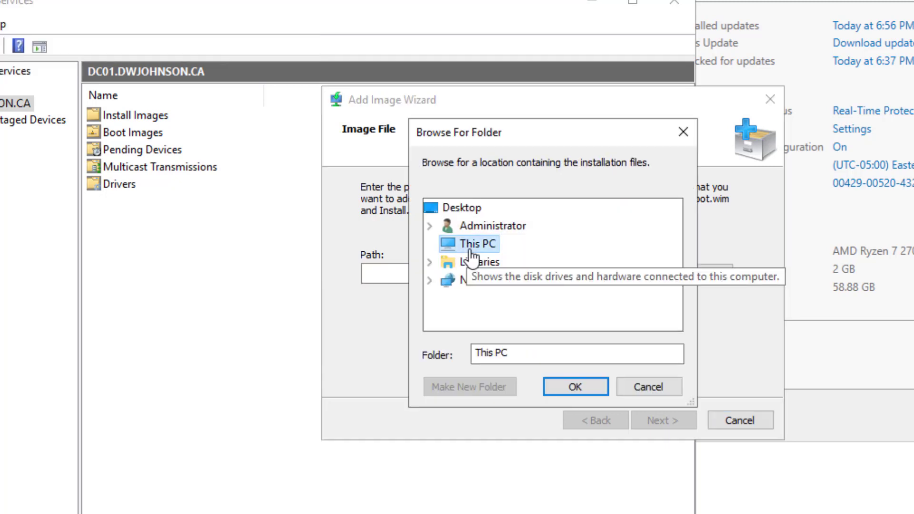
double_click(475, 251)
scroll(610, 289, down, 2)
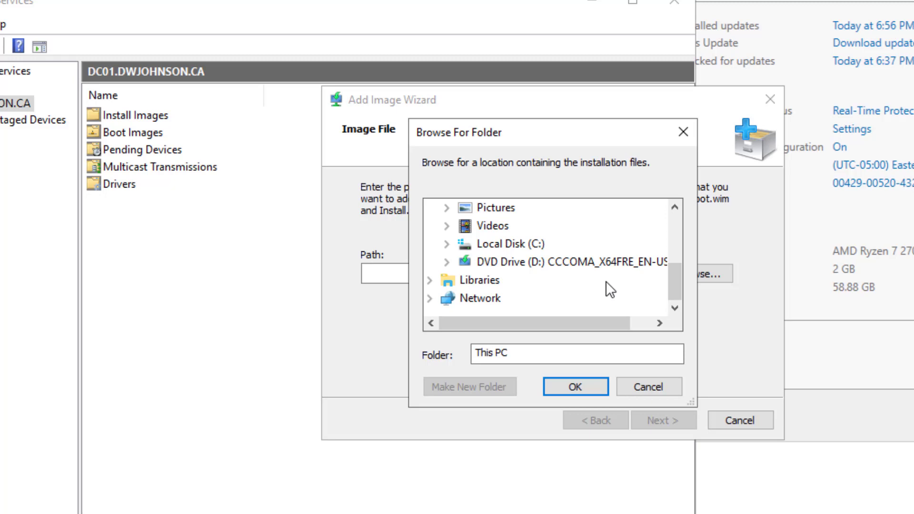
double_click(586, 264)
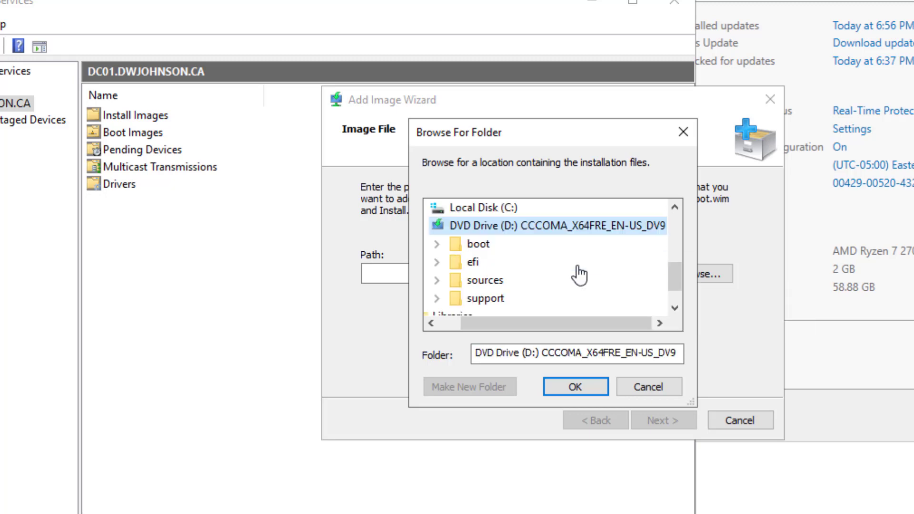
scroll(580, 276, down, 1)
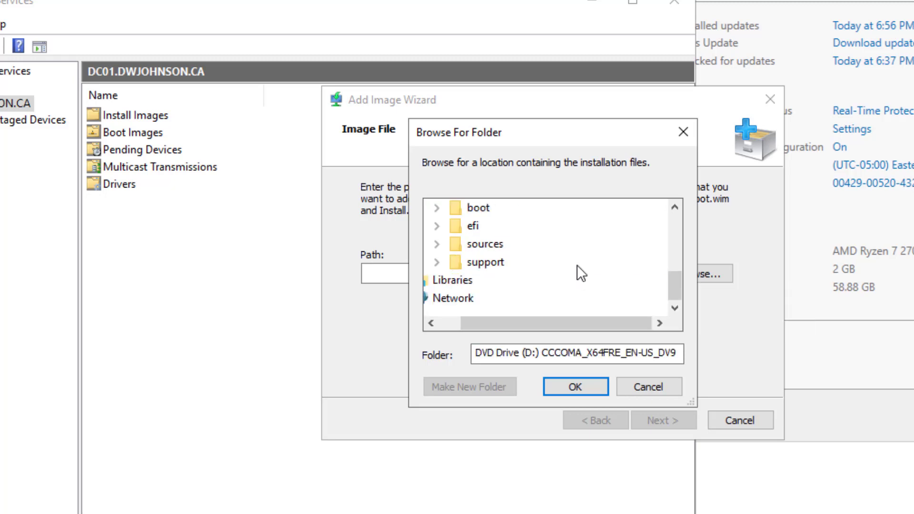
double_click(484, 245)
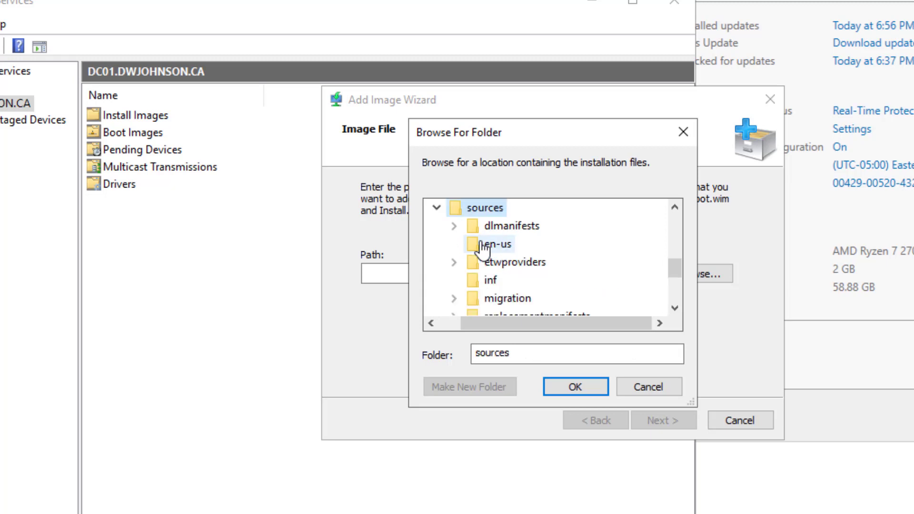
scroll(568, 261, down, 3)
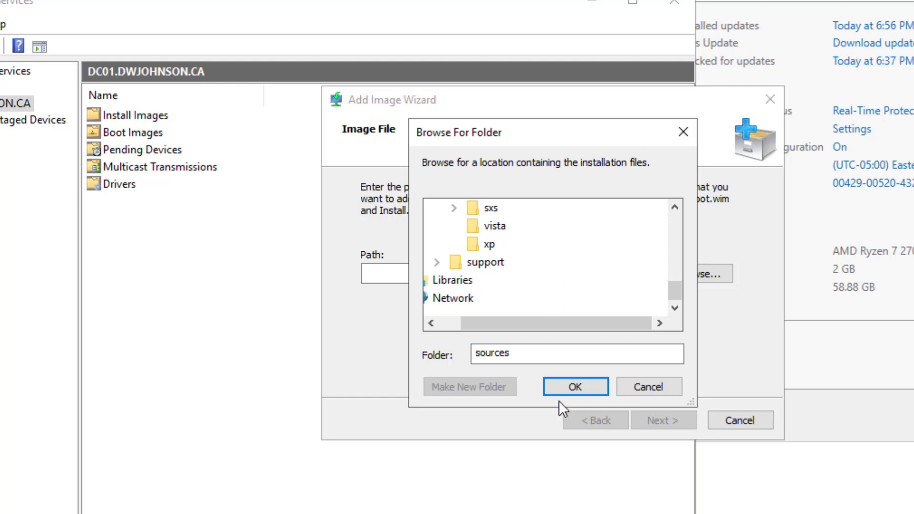
click(569, 381)
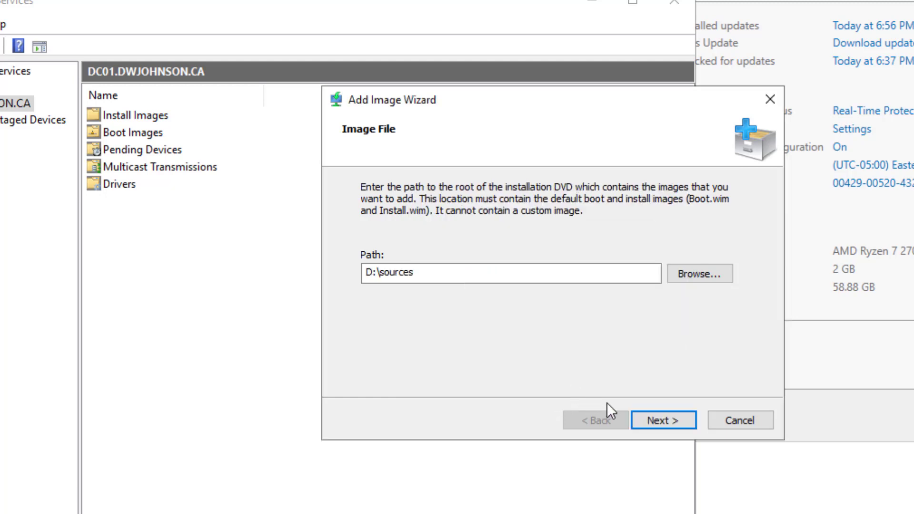
Step: Put the images in a new group named ImageGroup1 and start adding them
click(672, 422)
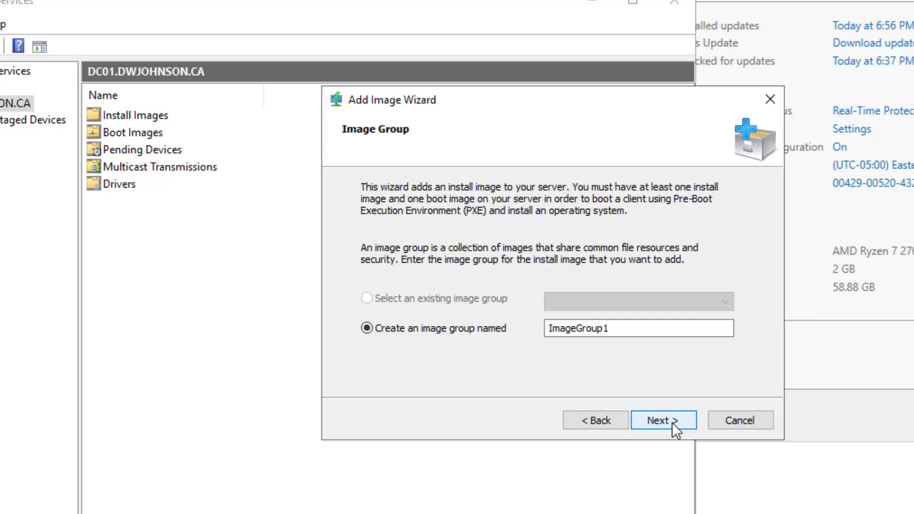
click(672, 422)
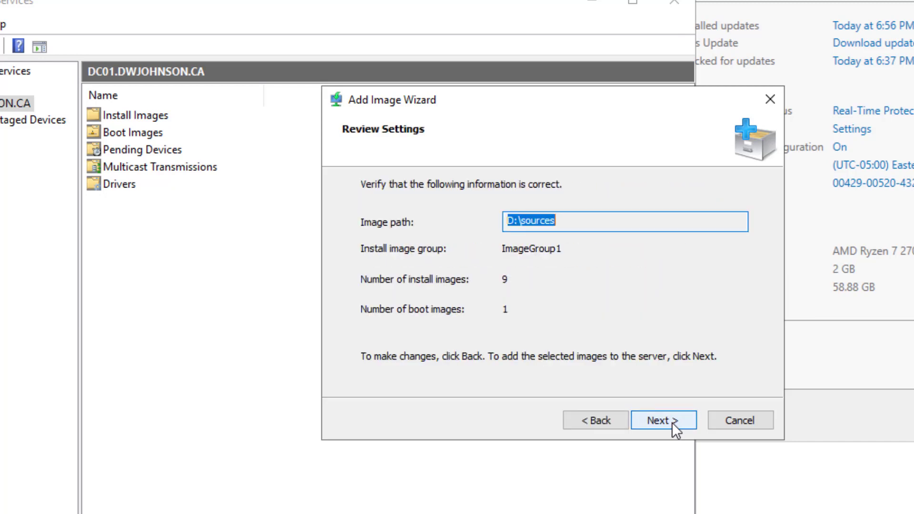
click(672, 422)
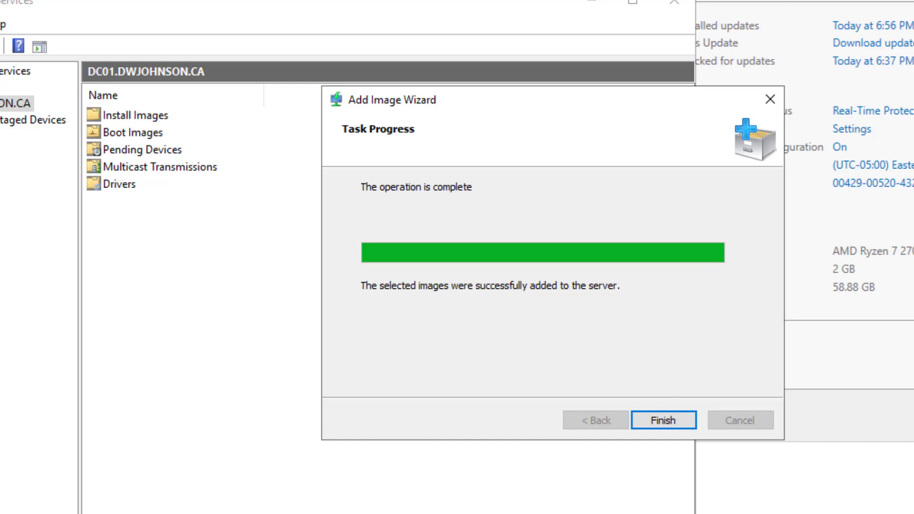
Step: Close the Add Image Wizard once all images have been added to DC01
click(668, 419)
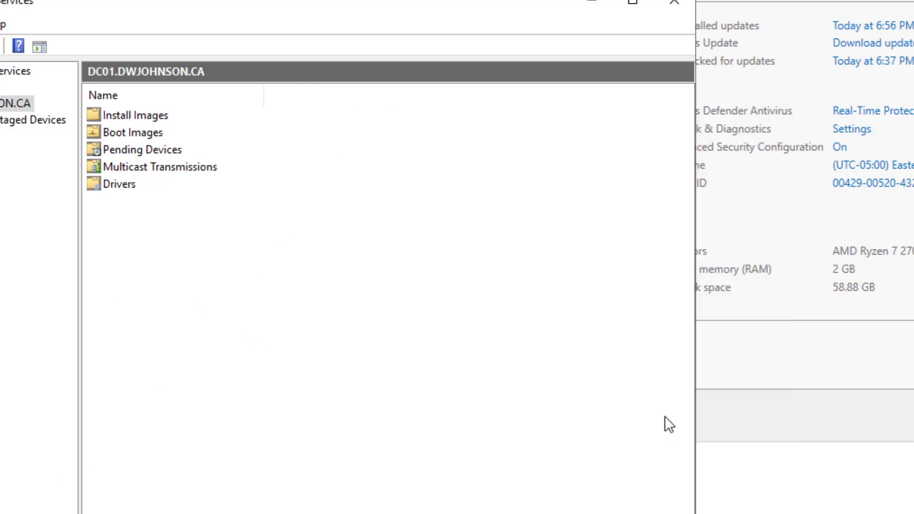
Step: Review ImageGroup1's nine install images, the empty Pending Devices list and the x64 boot image
double_click(139, 122)
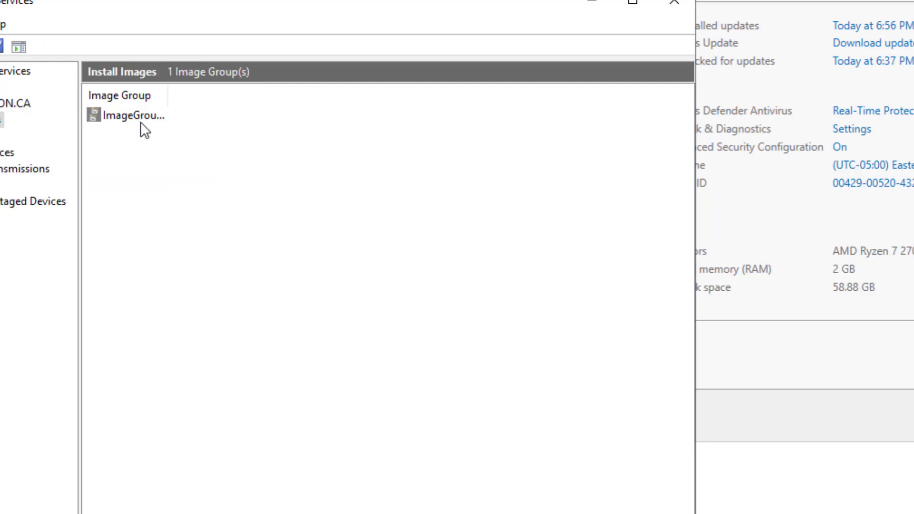
double_click(142, 122)
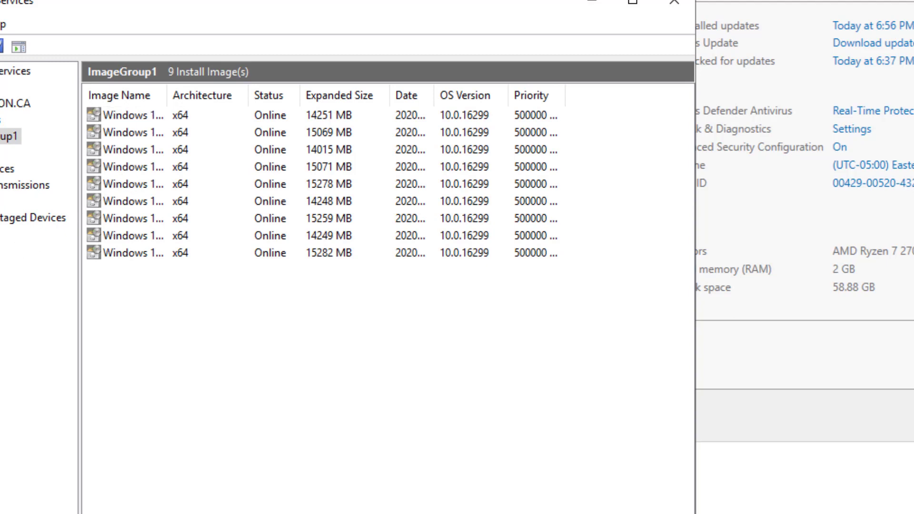
click(7, 169)
click(1, 152)
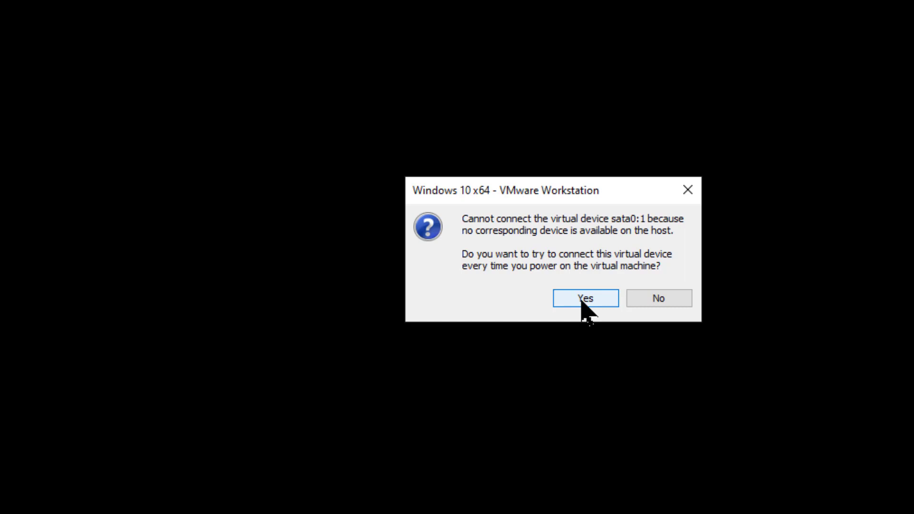
Step: Decline reconnecting the missing sata0:1 device so the VM reaches its Boot Manager
click(651, 294)
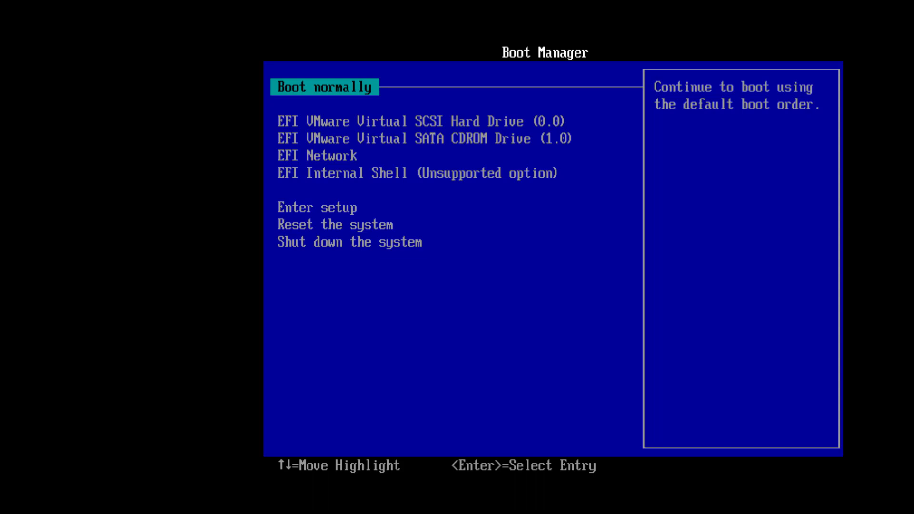
Step: Boot the VM from EFI Network and accept the WDS network boot prompt
key(Down)
key(Down)
key(Down)
key(Down)
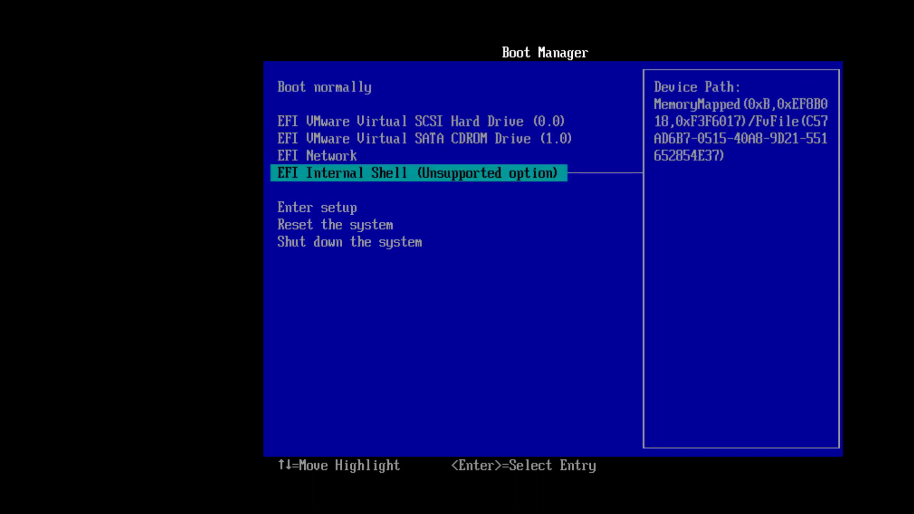
key(Up)
key(Return)
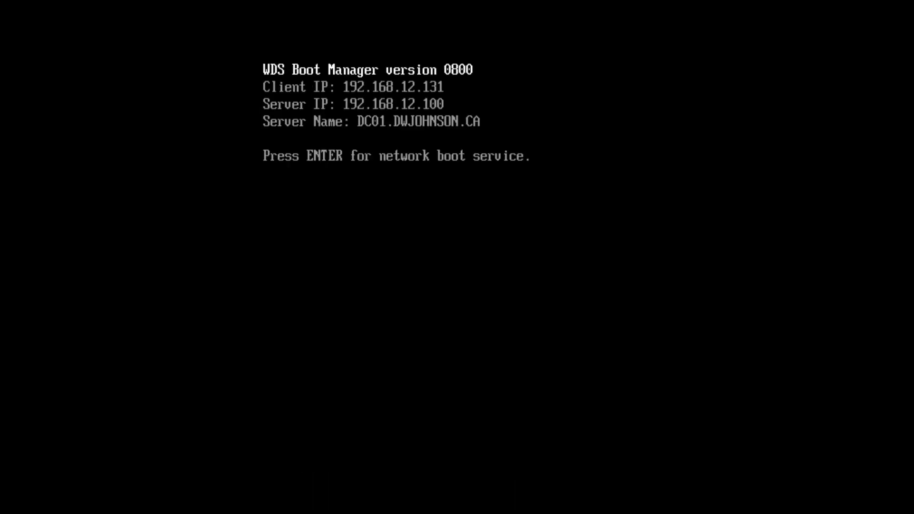
key(Return)
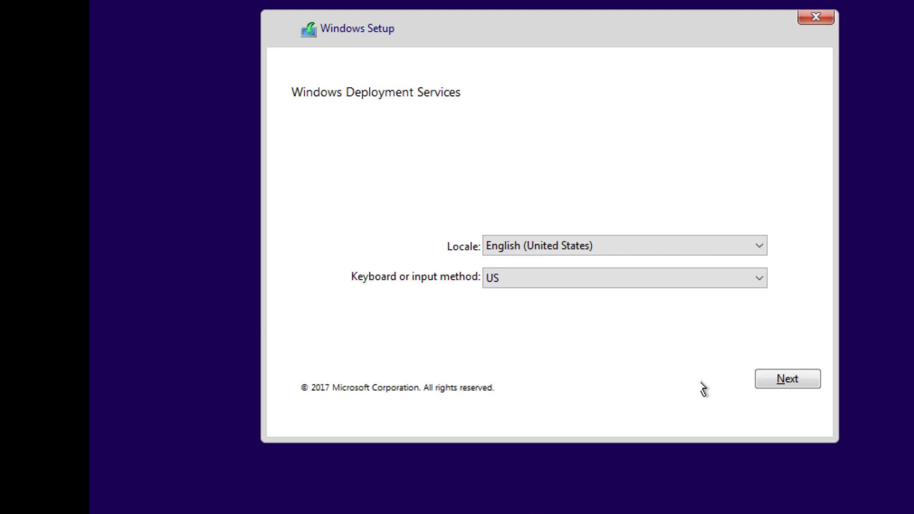
Step: Change the setup locale to English (Canada), keeping the US keyboard, and continue
click(632, 240)
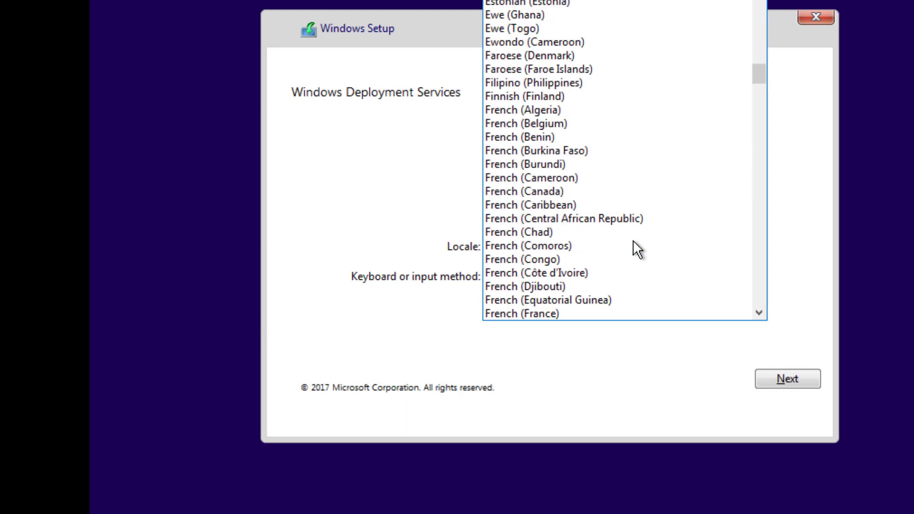
scroll(622, 223, up, 4)
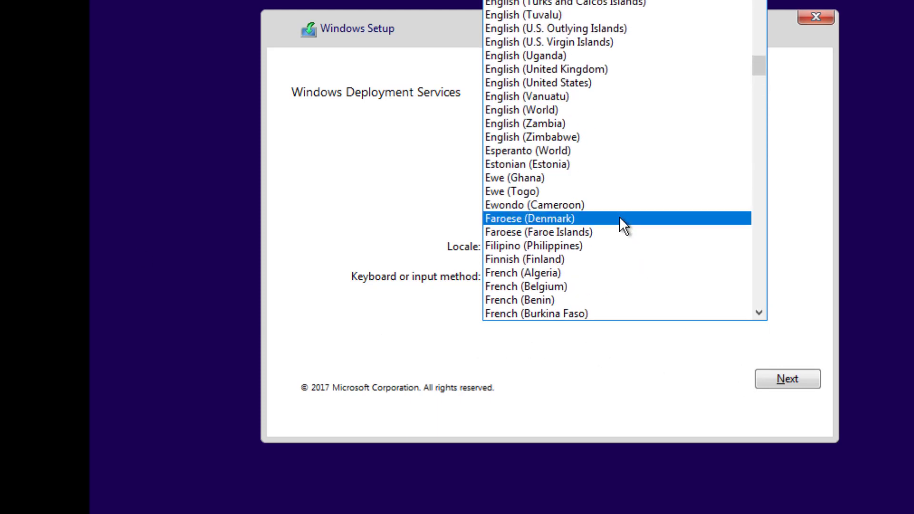
scroll(619, 216, up, 1)
scroll(575, 144, up, 1)
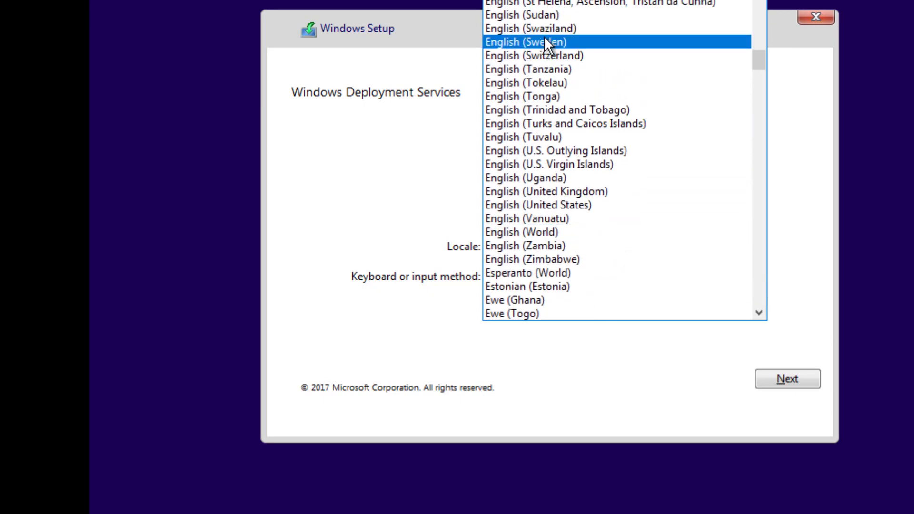
scroll(544, 36, up, 7)
scroll(545, 37, up, 2)
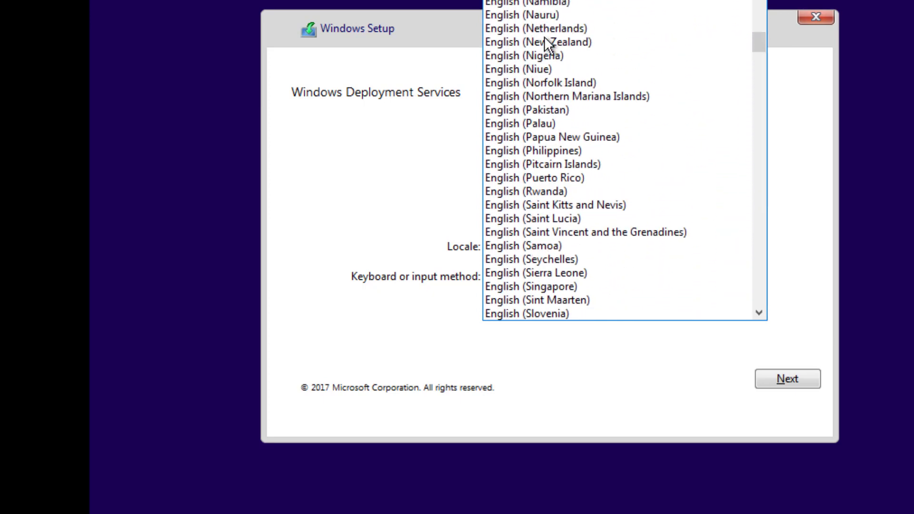
scroll(545, 37, up, 14)
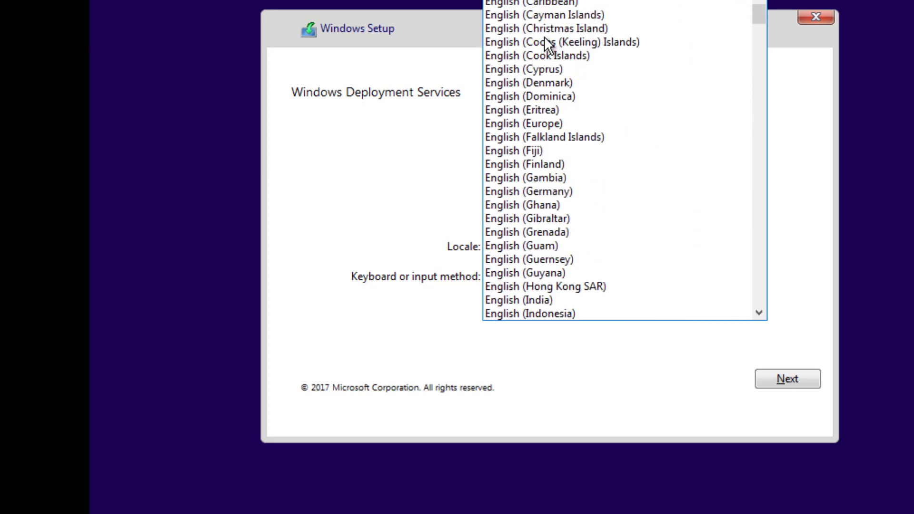
click(547, 4)
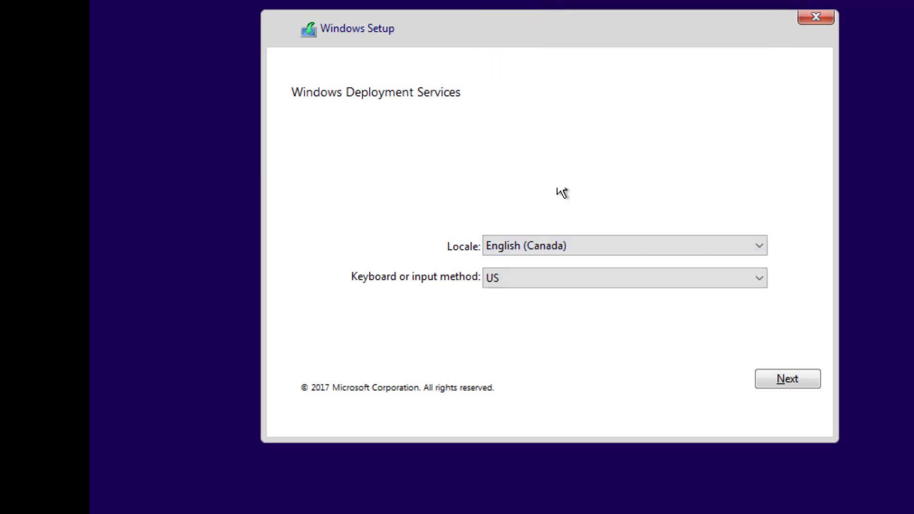
click(802, 381)
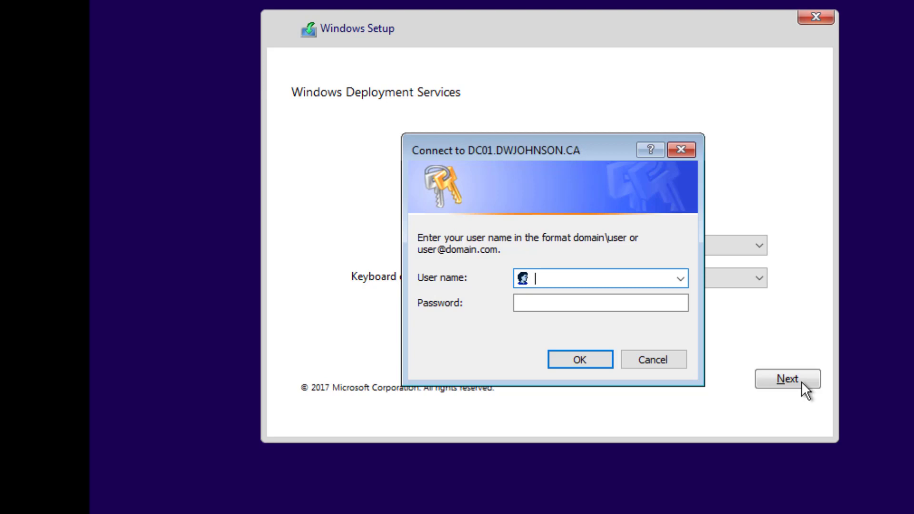
Step: Sign in to DC01 with the domain administrator user name and password
text(dwjohnson\administr)
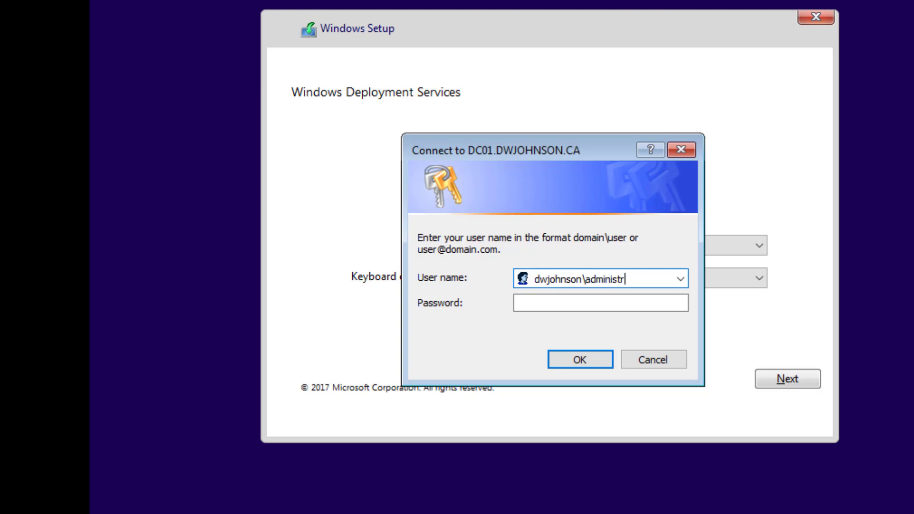
text(ato)
text(r)
key(Tab)
text(••••••••)
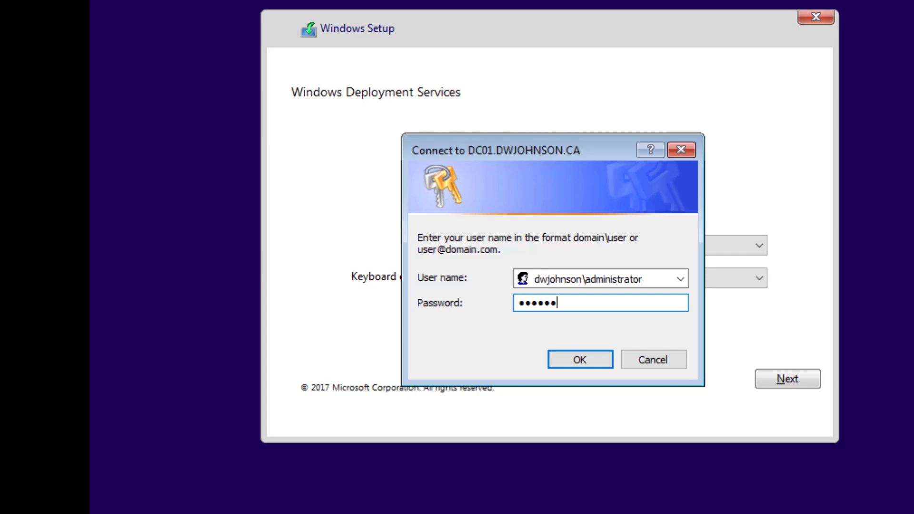
key(Return)
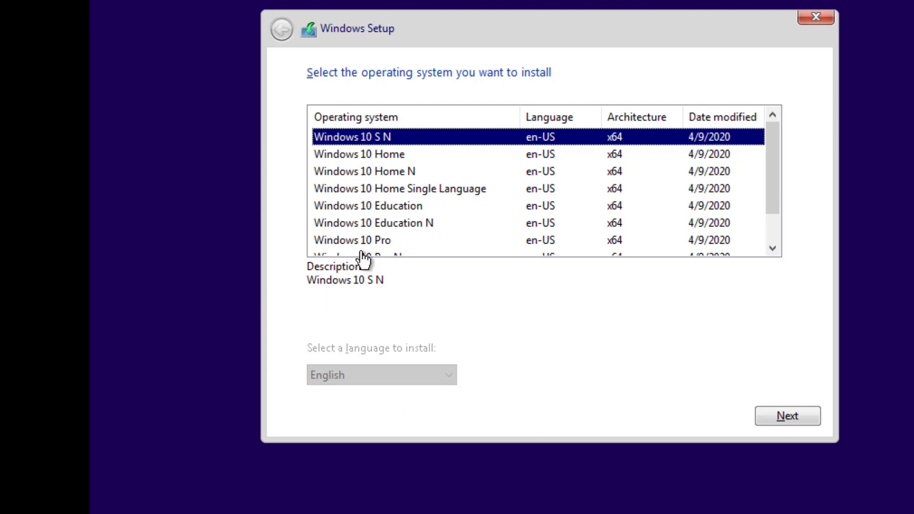
Step: Pick Windows 10 Pro from the operating system list and begin its installation
scroll(368, 245, down, 1)
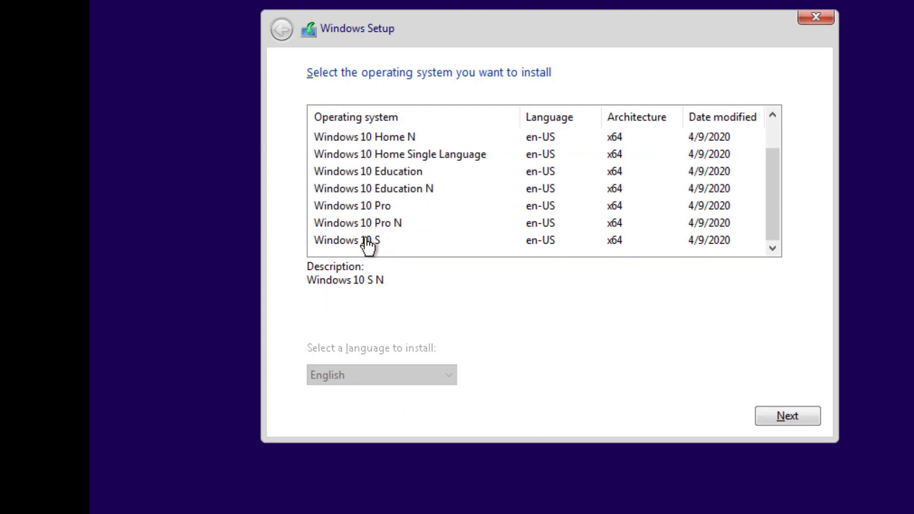
click(380, 209)
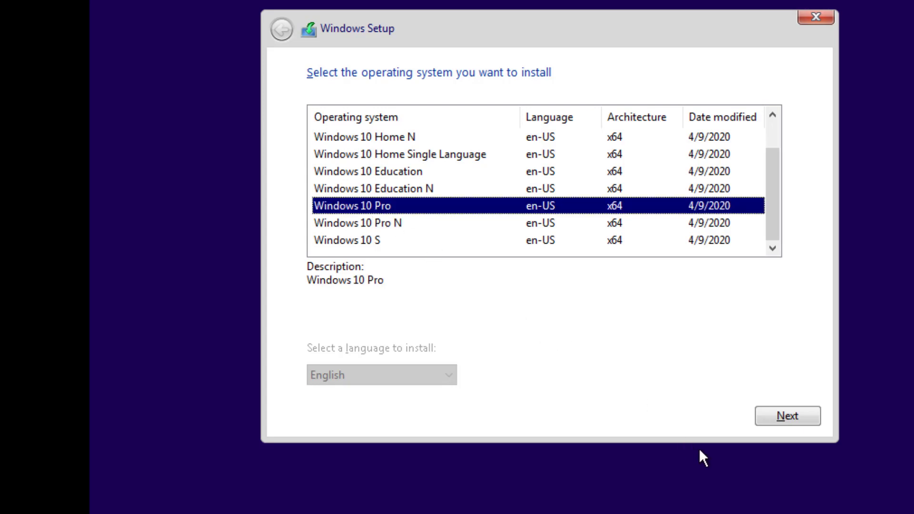
click(791, 417)
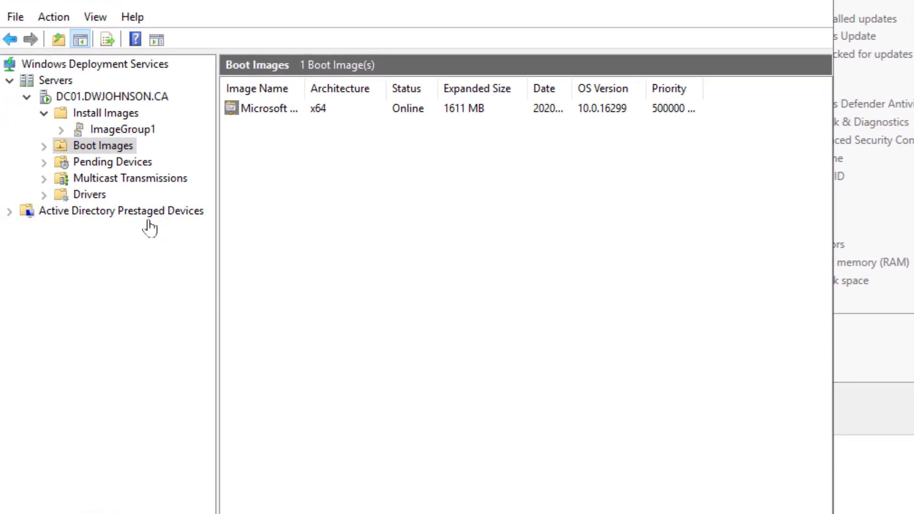
Step: In DC01's server properties, require administrator approval for unknown computers on the PXE Response page
click(97, 96)
right_click(98, 97)
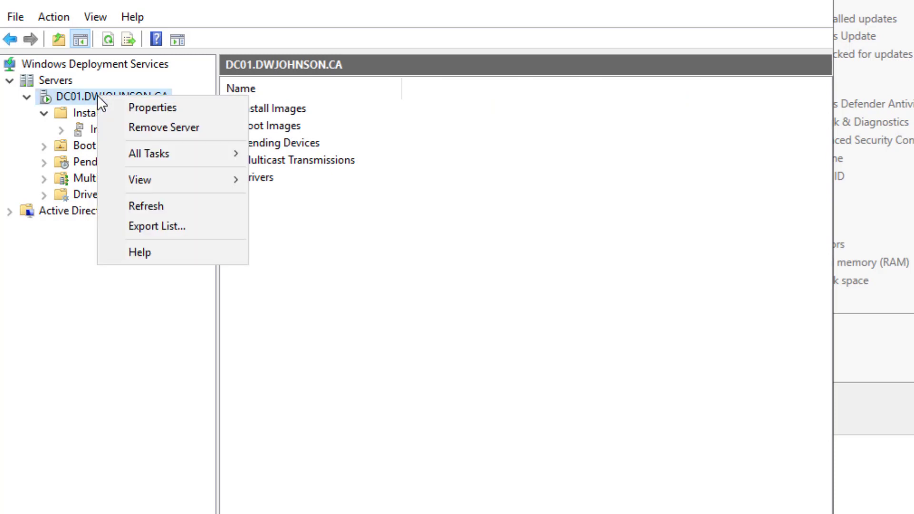
click(129, 115)
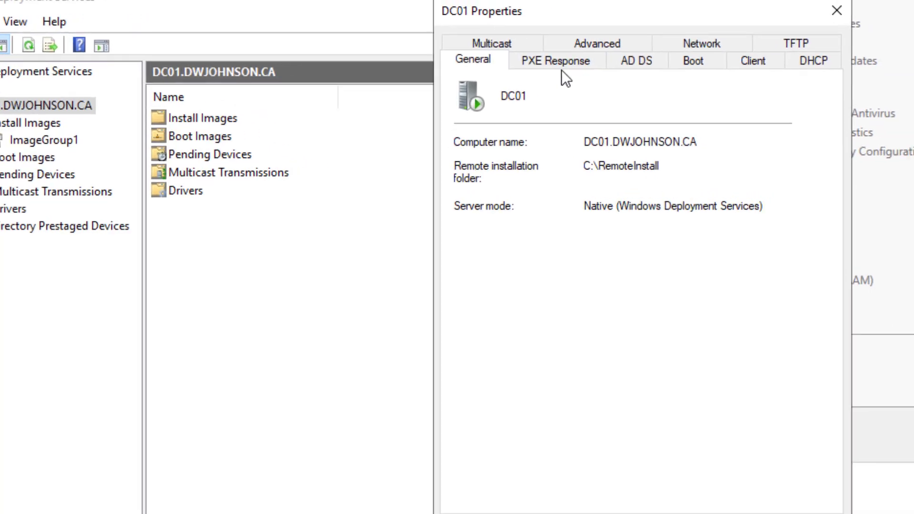
click(571, 67)
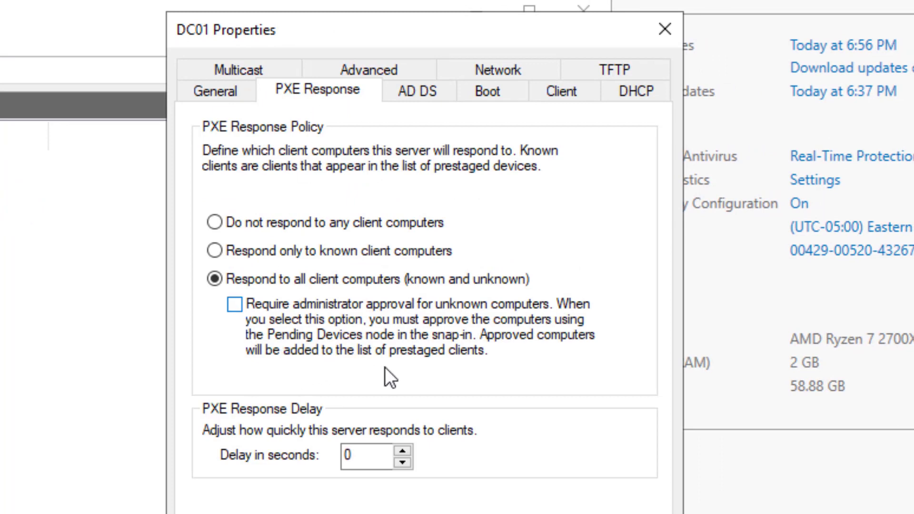
click(235, 305)
Step: Set both known and unknown clients to continue PXE boot unless the user presses ESC
click(433, 94)
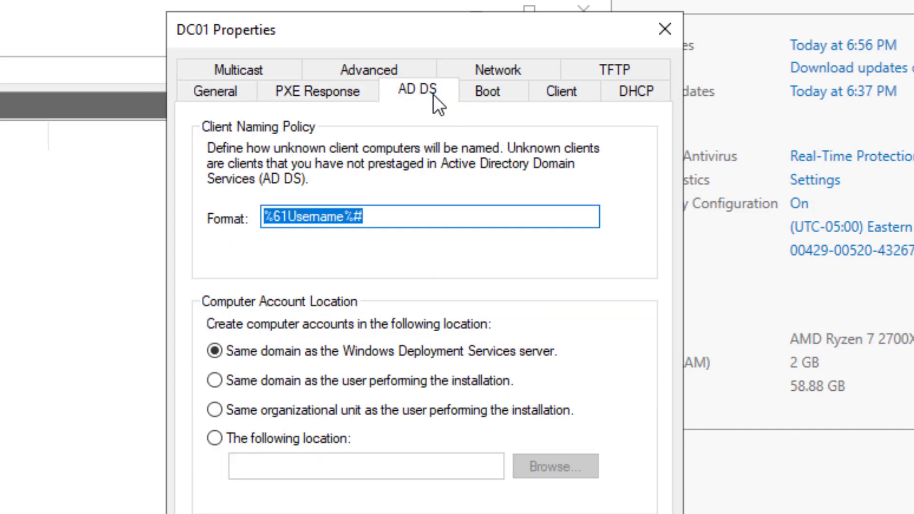
click(494, 100)
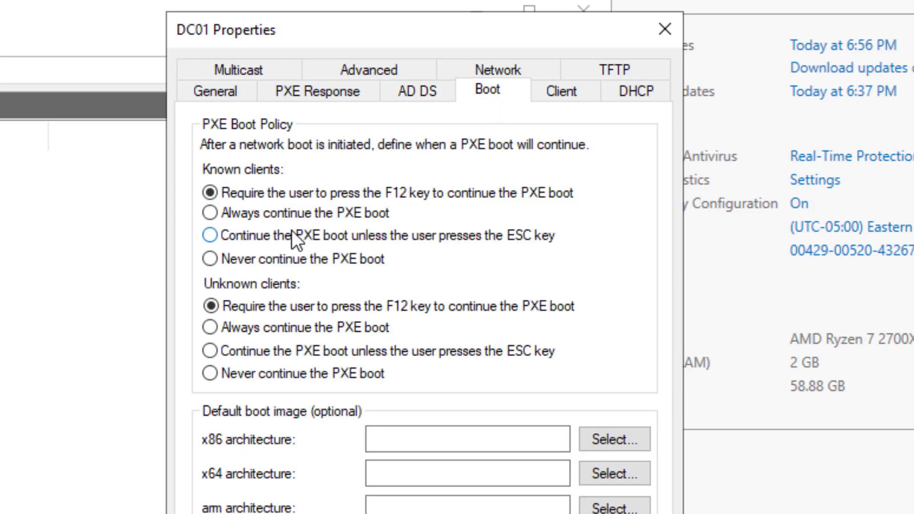
click(233, 213)
click(225, 238)
click(291, 353)
Step: Review the remaining server property pages, ending on multicast settings, then close the properties
click(571, 88)
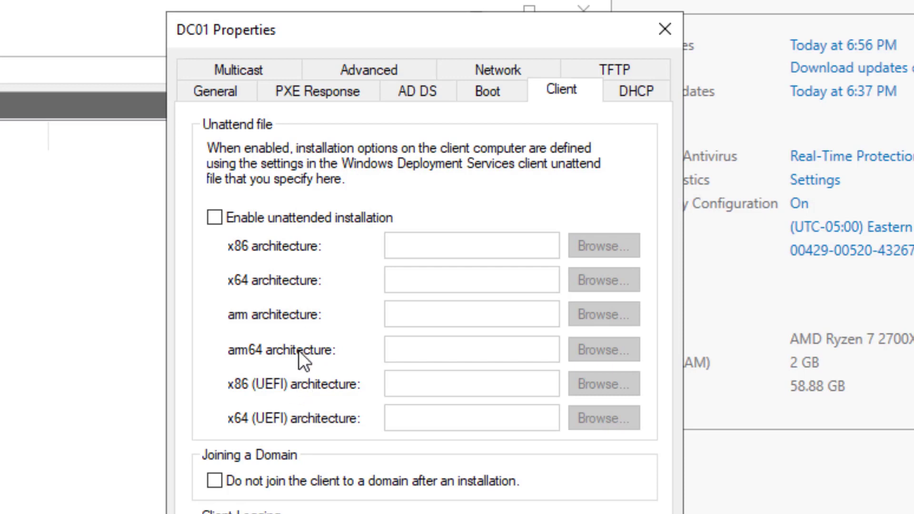
click(638, 91)
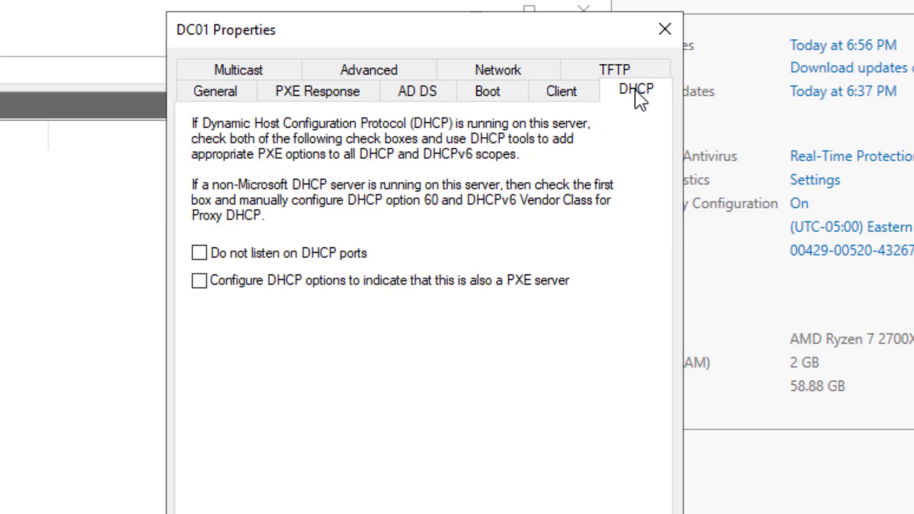
click(506, 79)
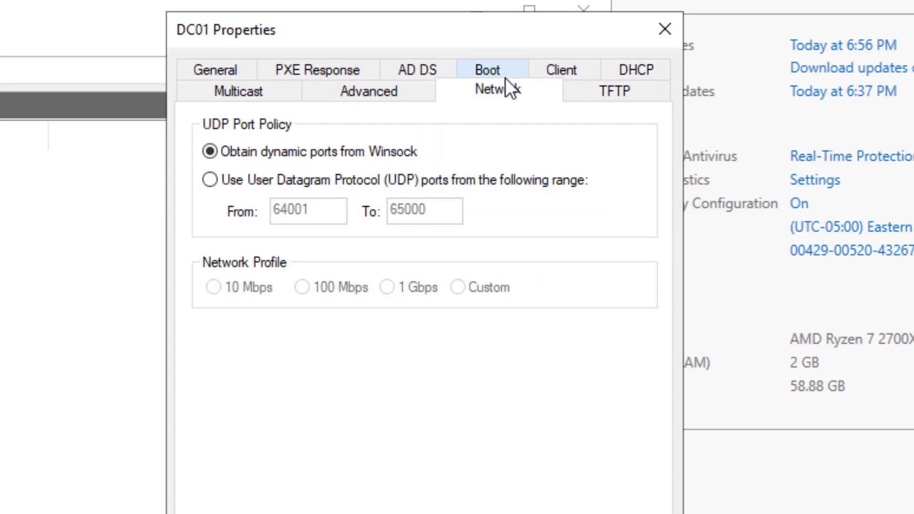
click(301, 72)
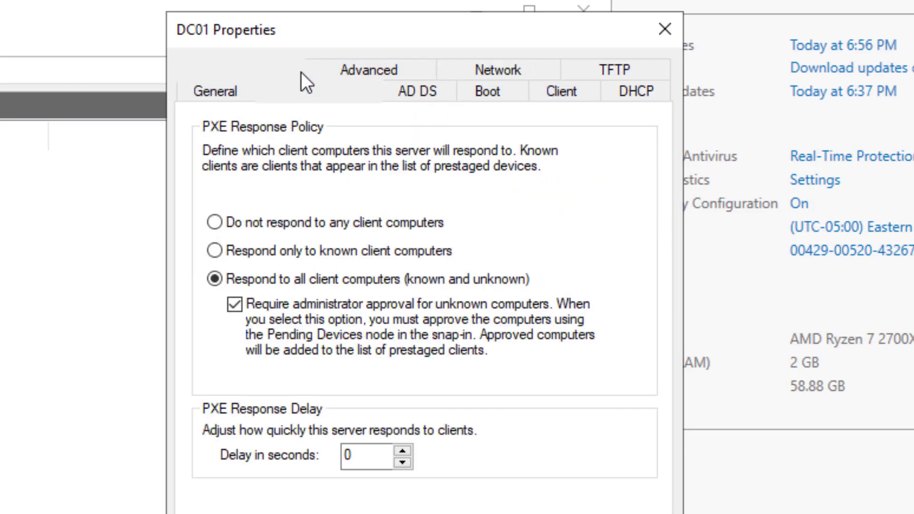
click(233, 75)
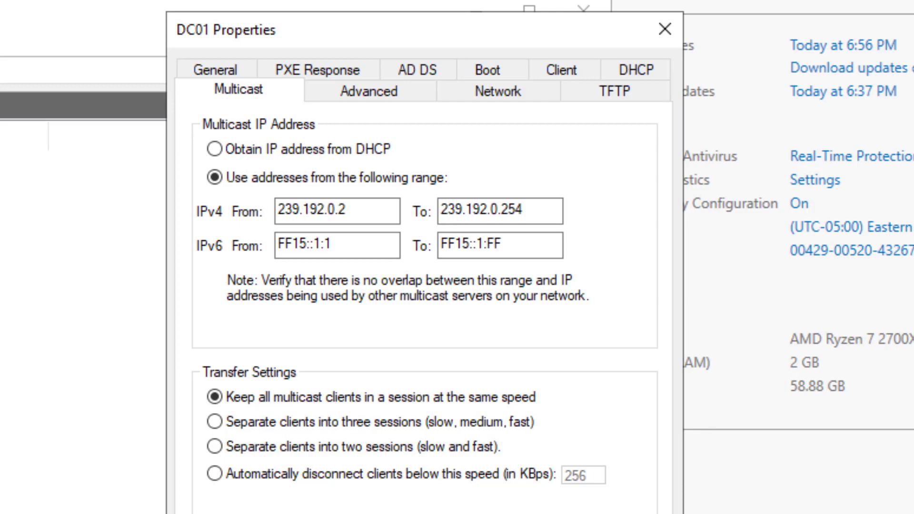
key(Escape)
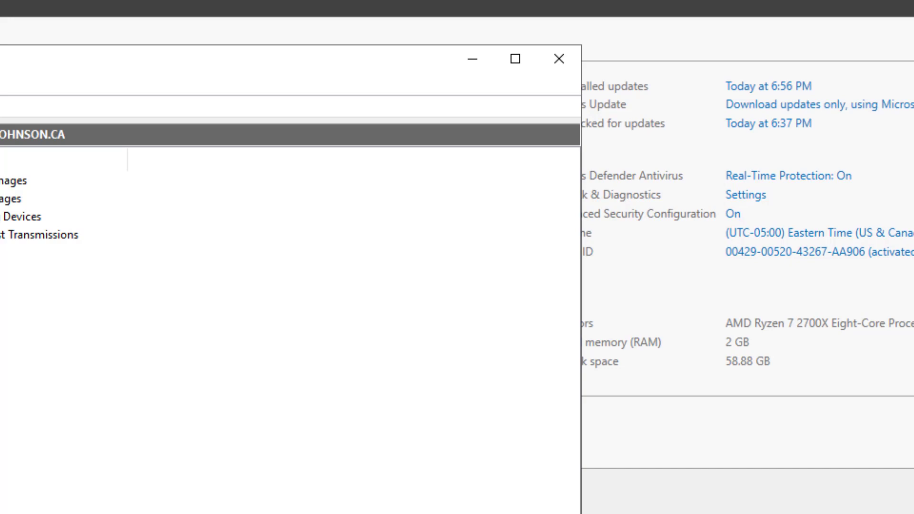
Step: Close the WDS console with Alt+F4 and reopen it from Server Manager Tools
key(Up)
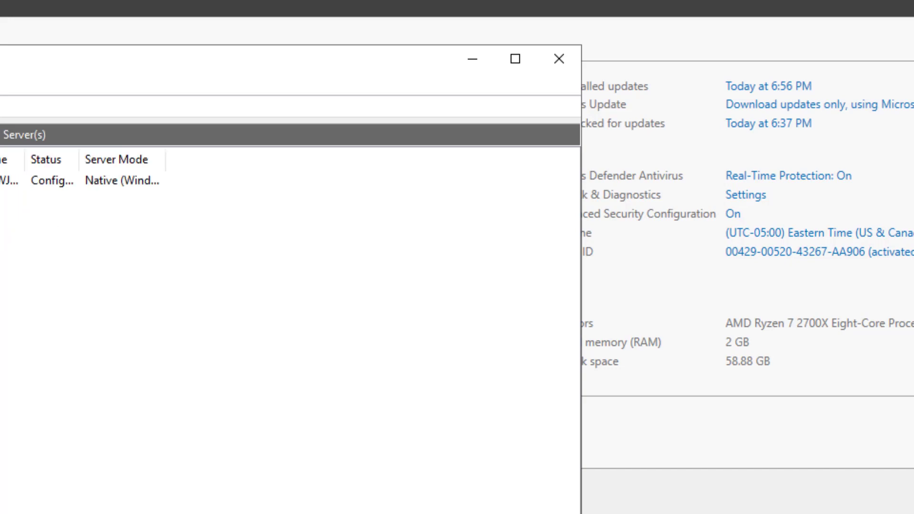
key(Up)
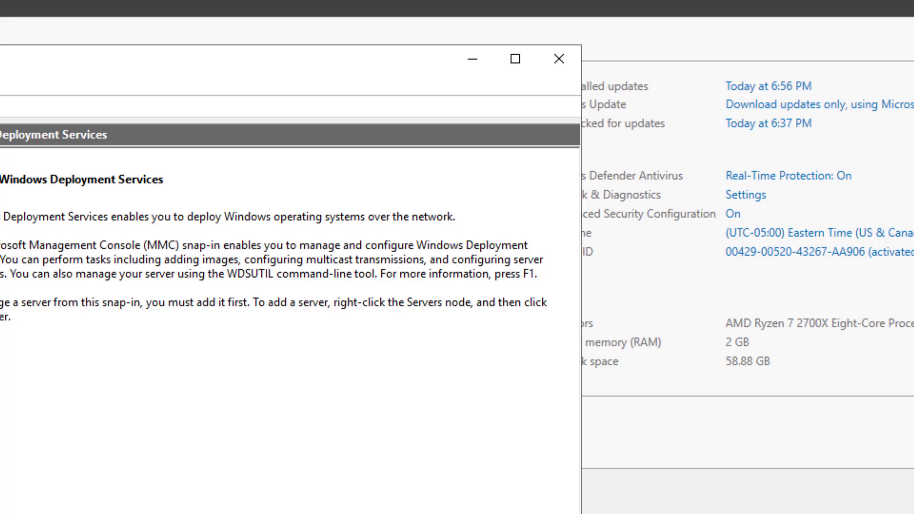
key(alt+F4)
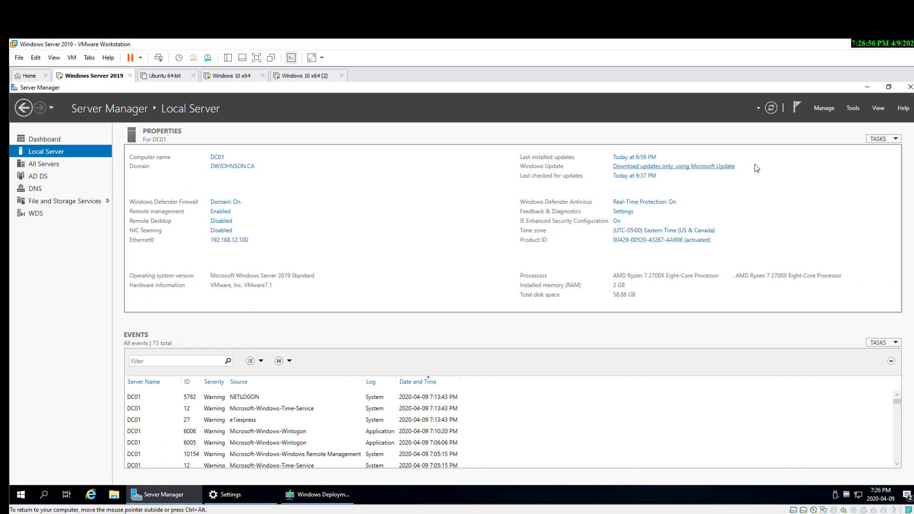
click(852, 108)
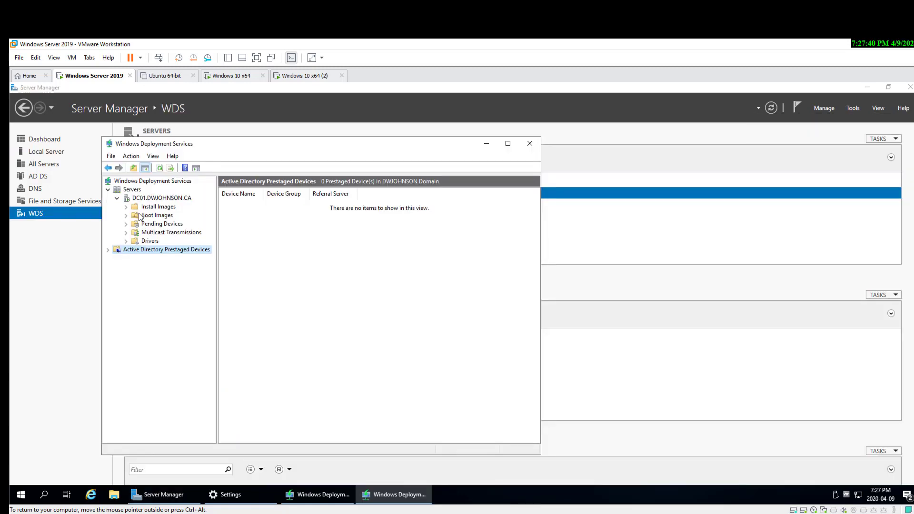
Step: Name the pending x64 device PC002 through Name and Approve and advance to its boot settings
click(162, 224)
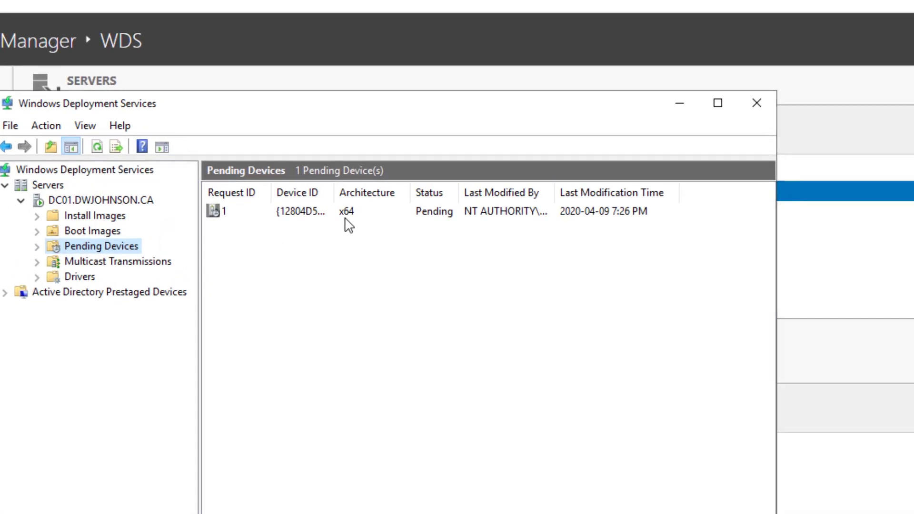
right_click(346, 219)
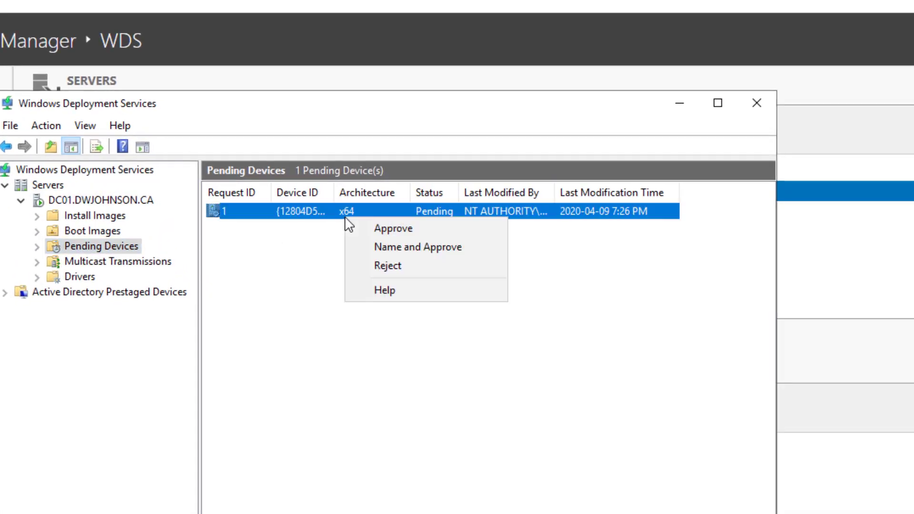
click(389, 247)
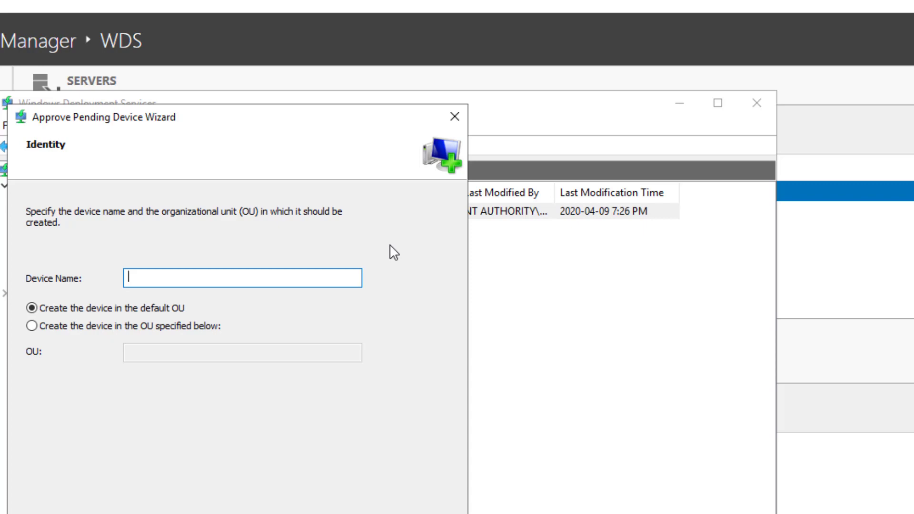
text(PC002)
key(Return)
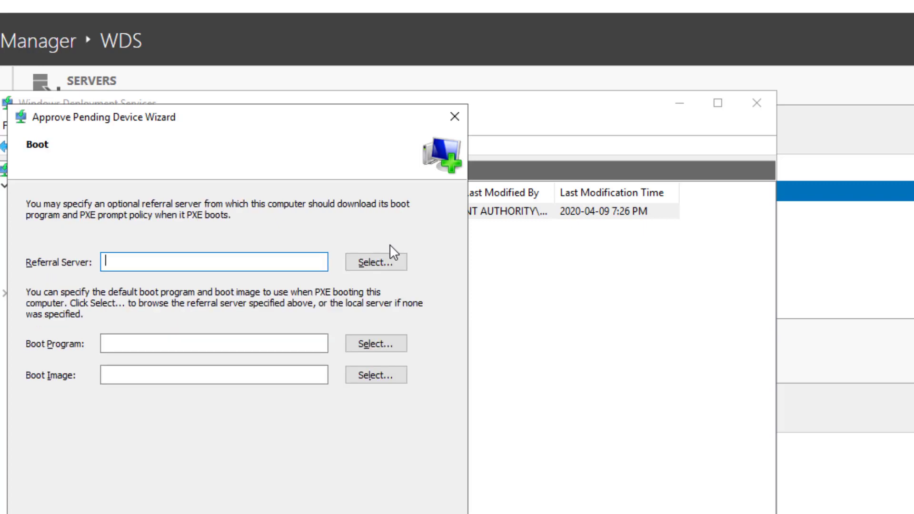
Step: Find DC01.DWJOHNSON.CA with the advanced computer search and set it as referral server
click(371, 262)
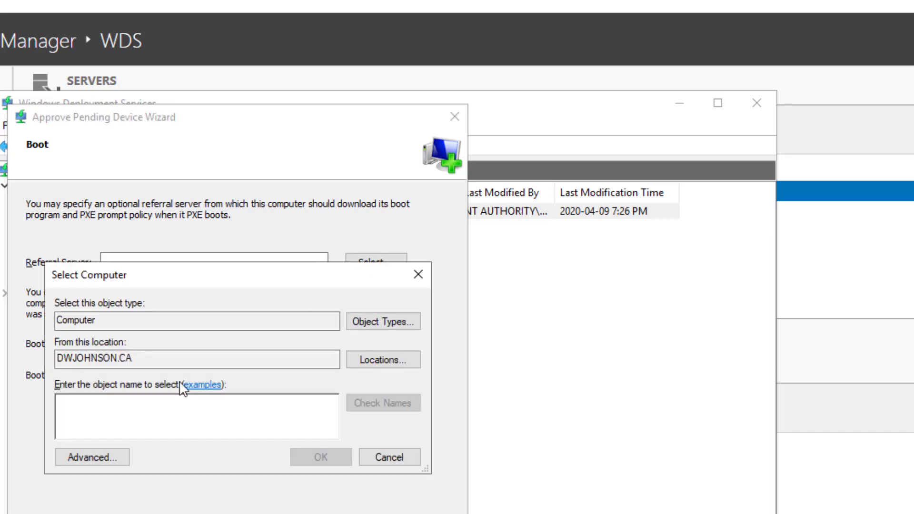
click(84, 458)
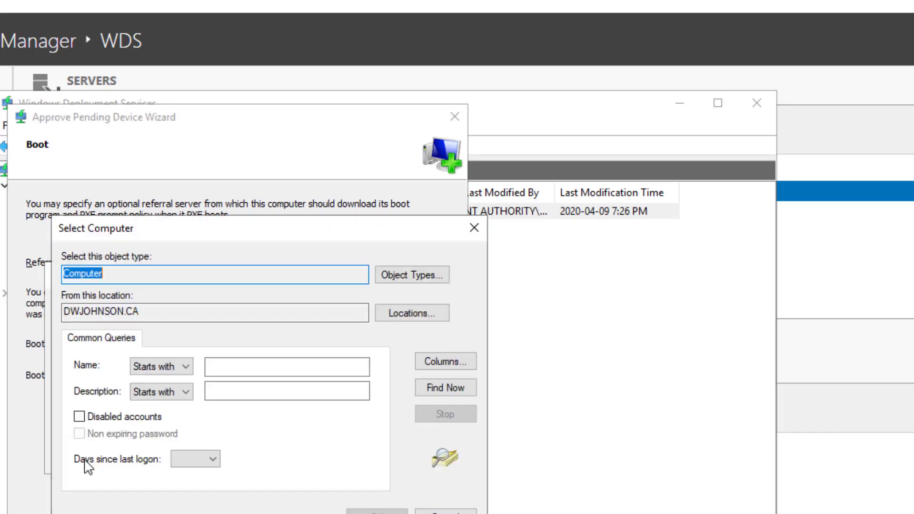
click(455, 390)
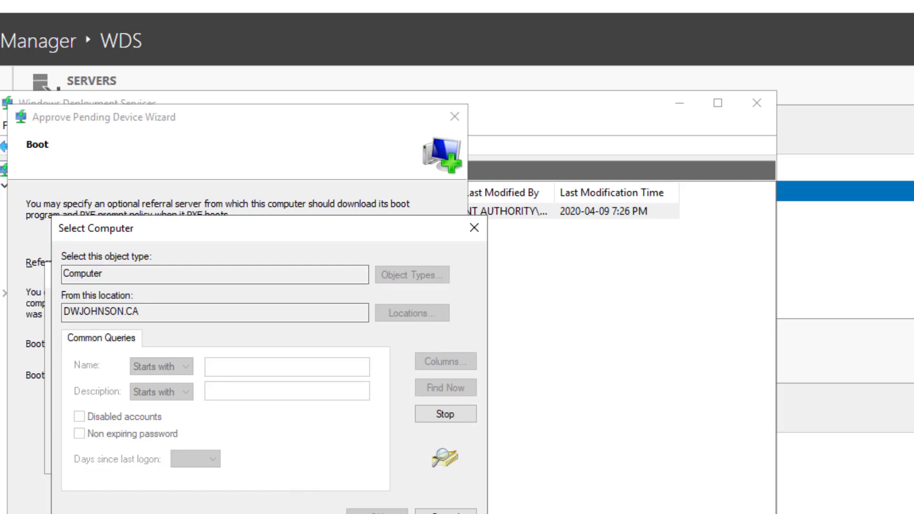
click(377, 513)
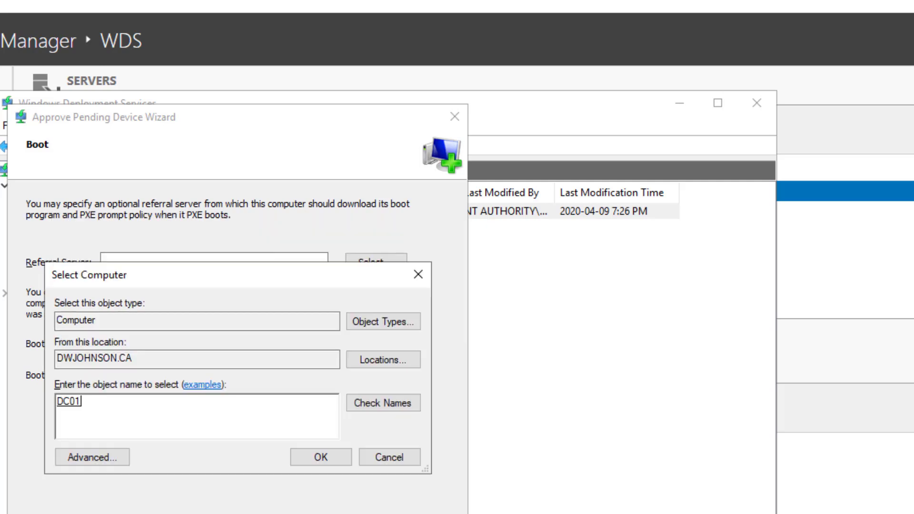
click(315, 458)
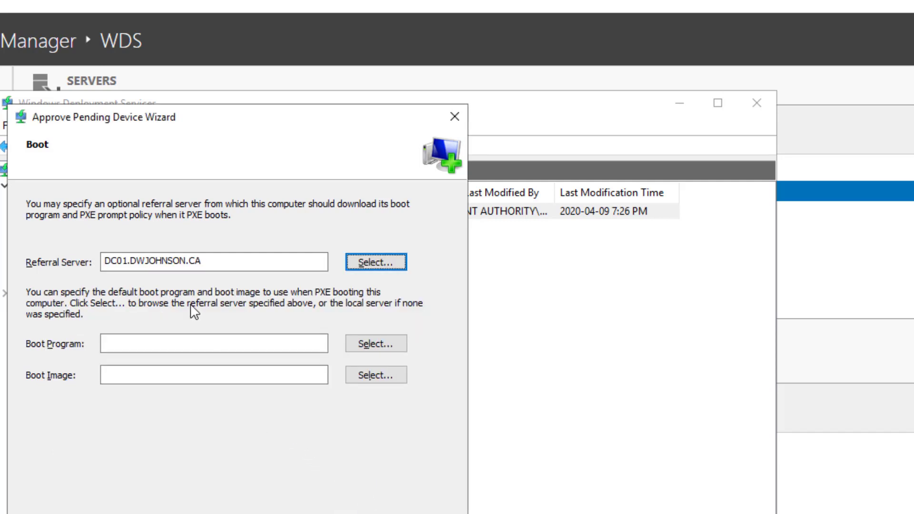
click(380, 345)
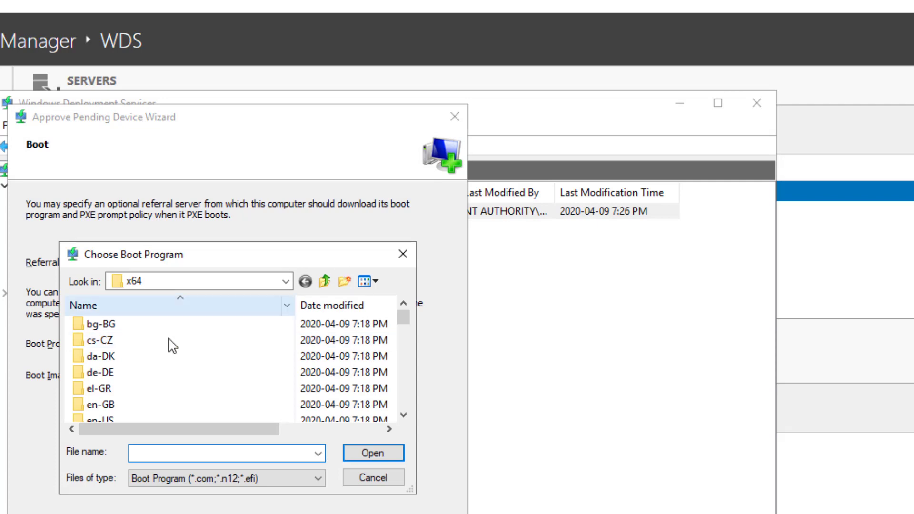
Step: Choose pxeboot.com as the device's x64 boot program
scroll(216, 386, down, 3)
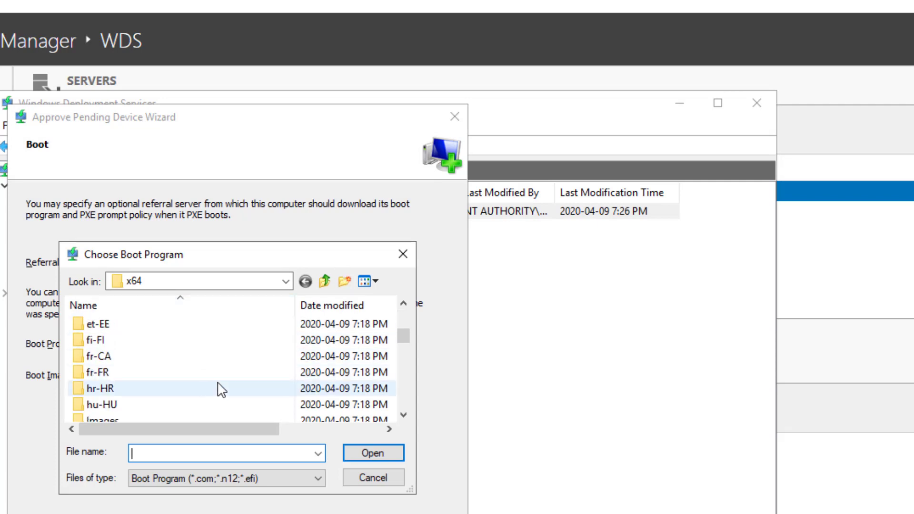
scroll(222, 390, down, 9)
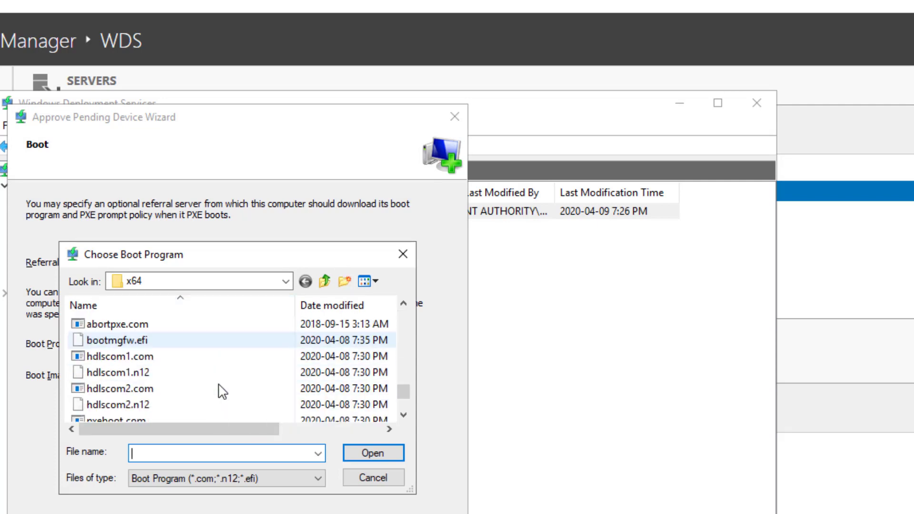
scroll(222, 392, down, 1)
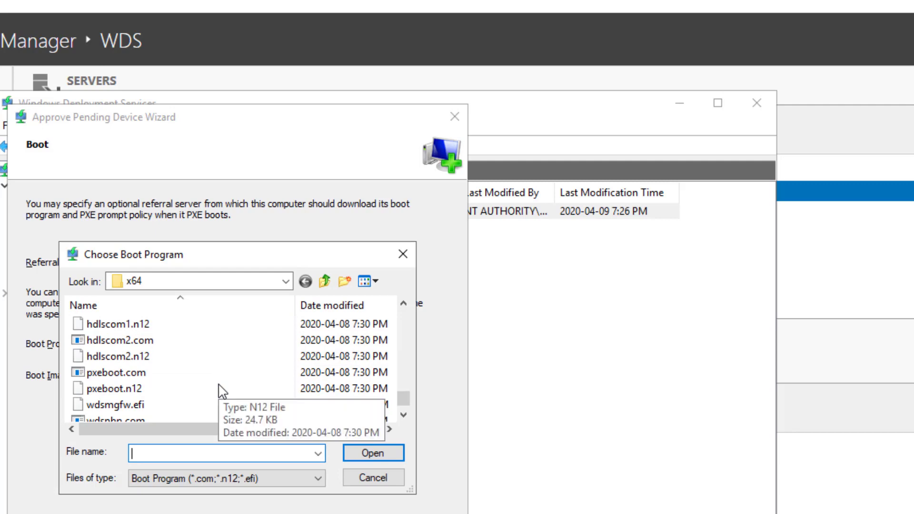
scroll(223, 391, down, 1)
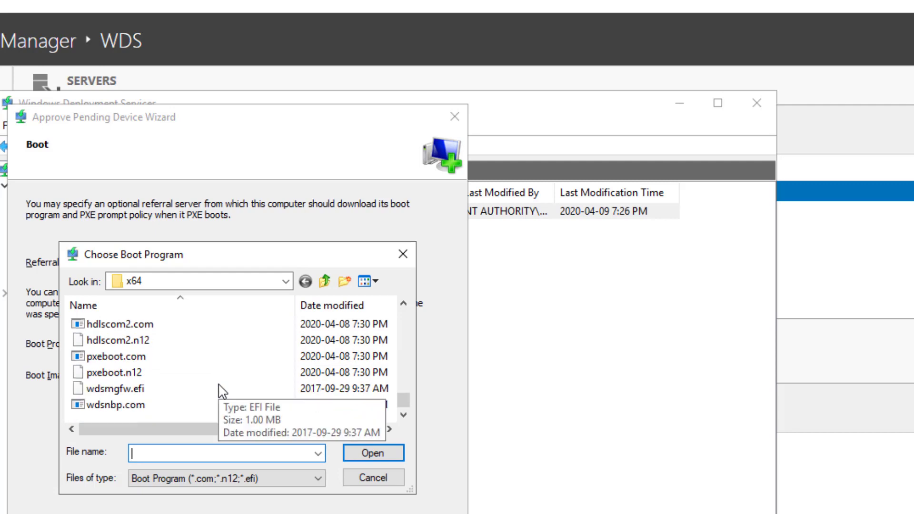
click(181, 357)
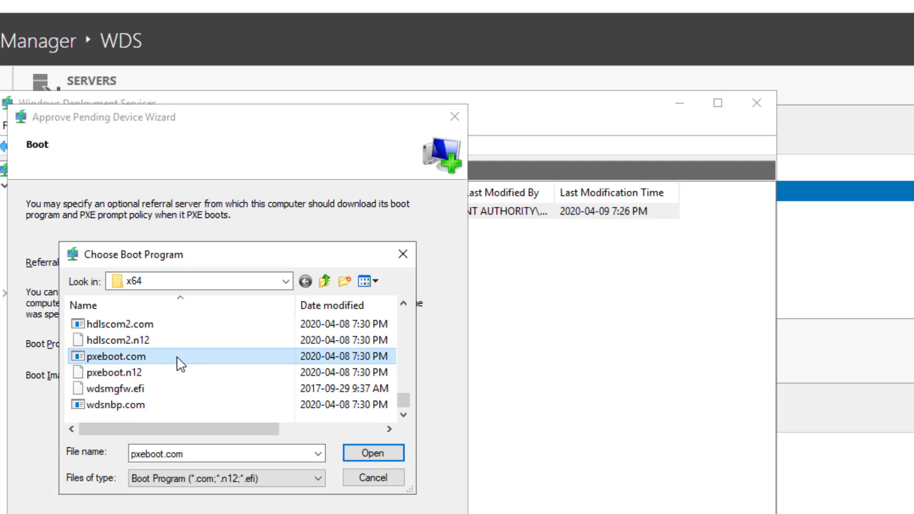
double_click(181, 357)
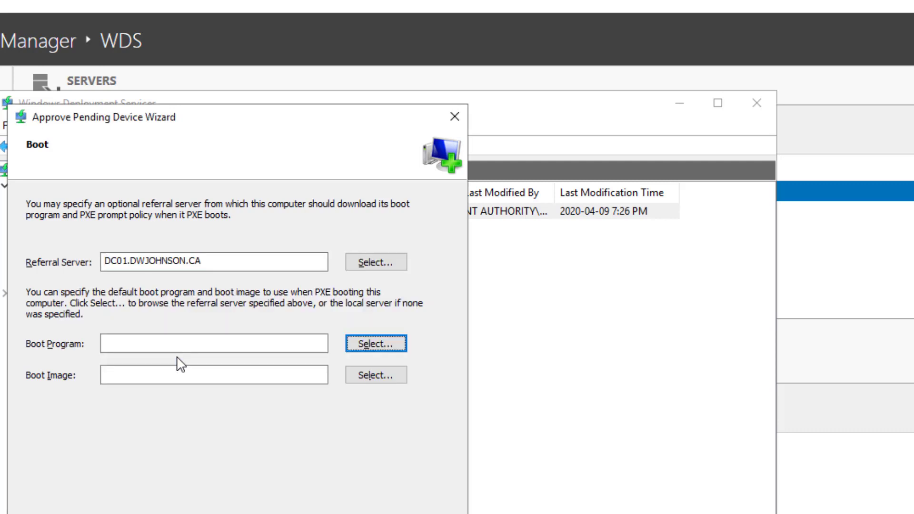
Step: Set x64 boot.wim as the boot image and finish the approval wizard
click(376, 374)
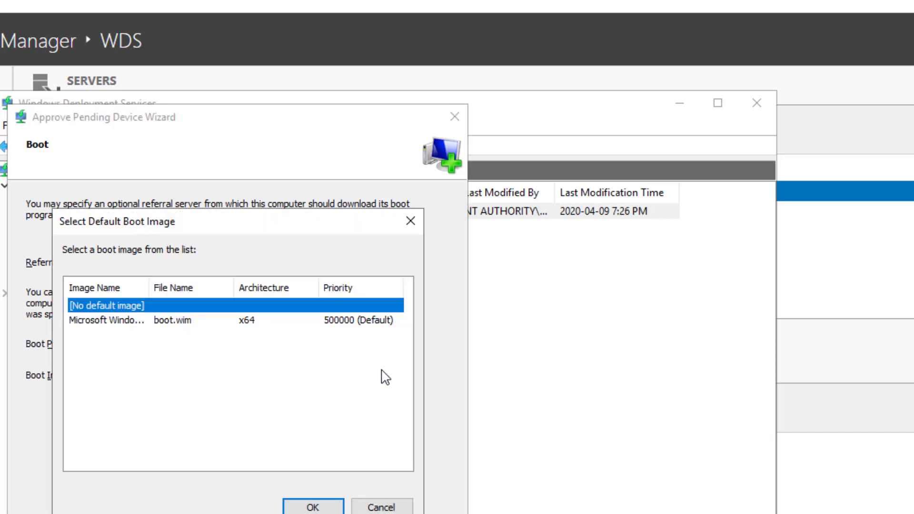
click(136, 322)
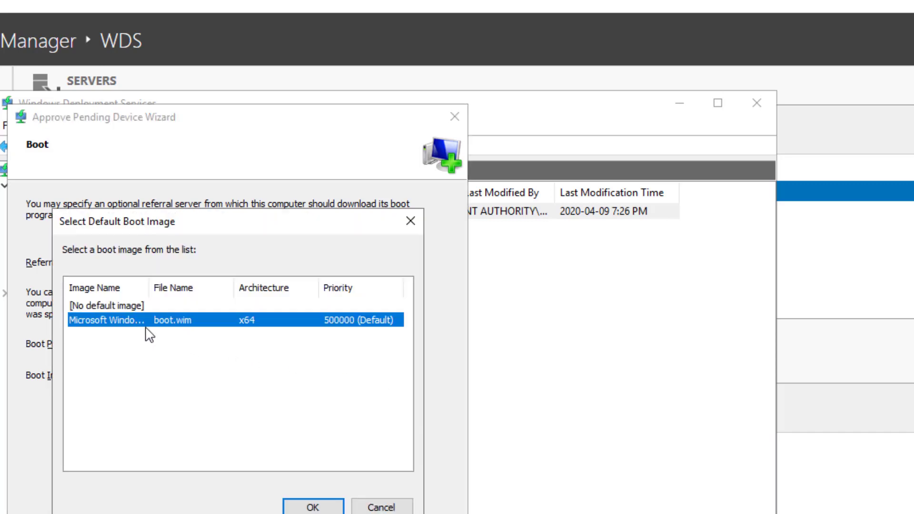
click(305, 509)
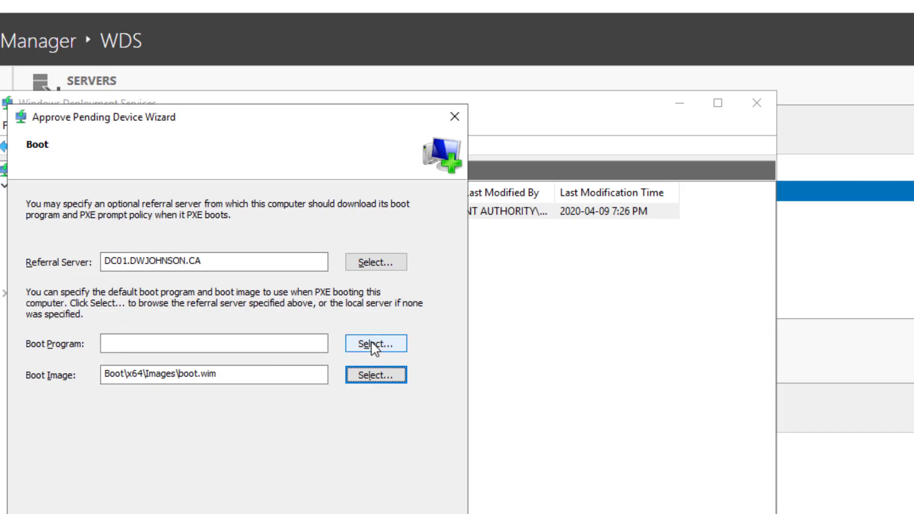
key(alt+n)
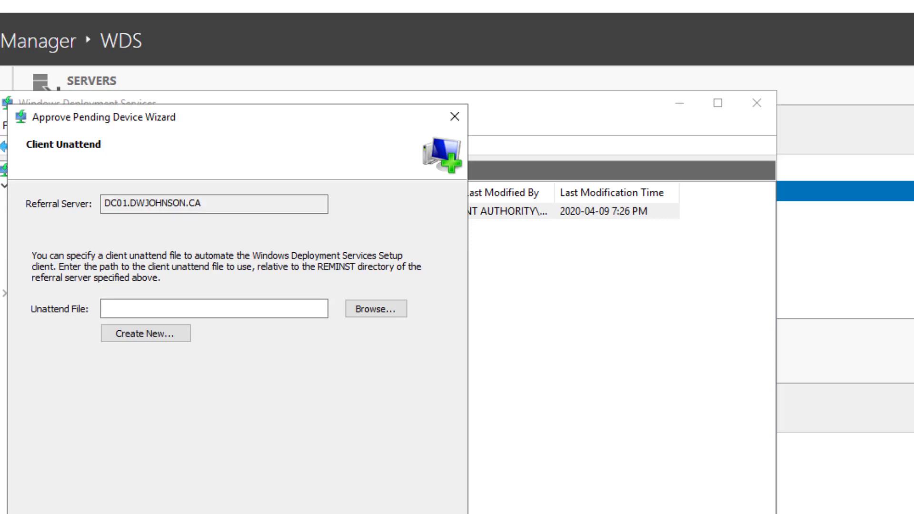
key(alt+n)
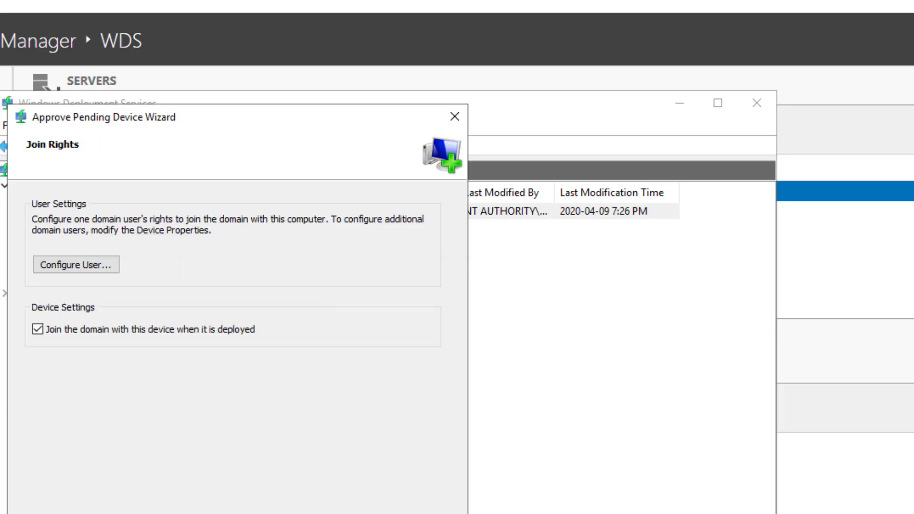
key(alt+n)
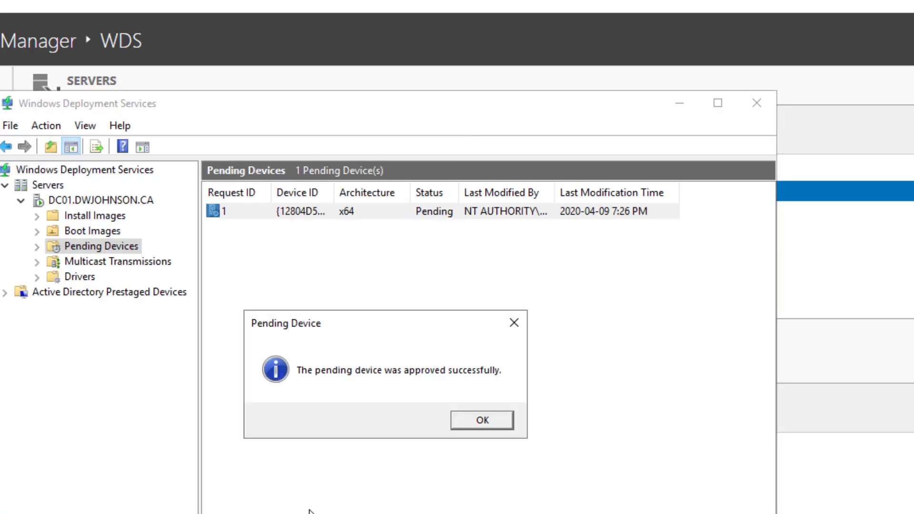
click(480, 427)
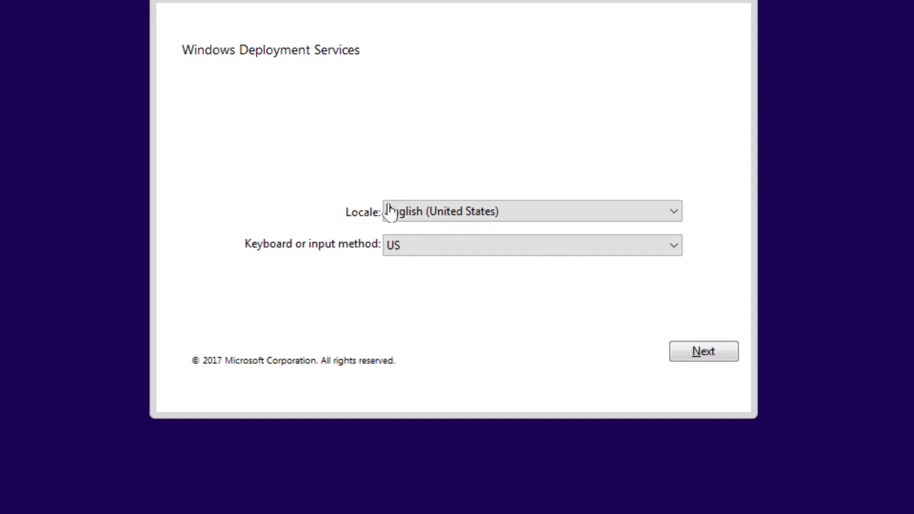
Step: Change the client setup locale to English (Canada) and continue to the DC01 sign-in
click(425, 218)
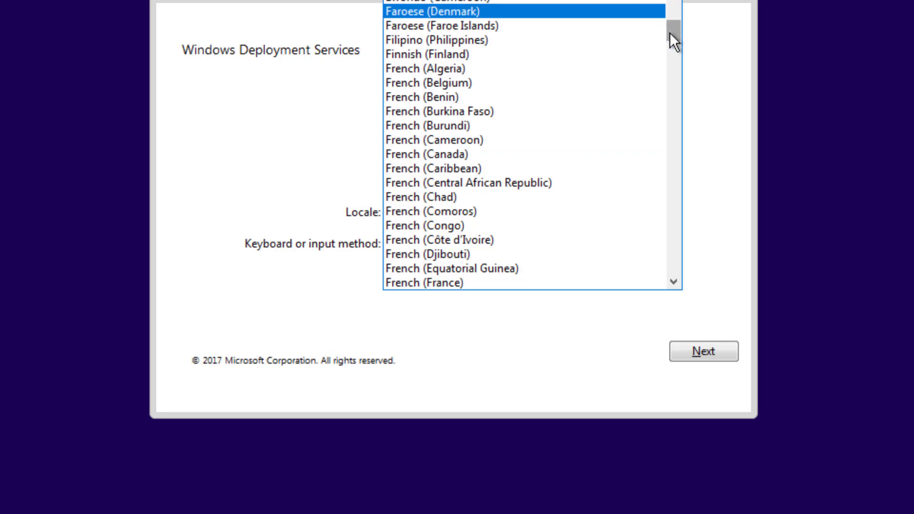
drag(670, 32, 670, 0)
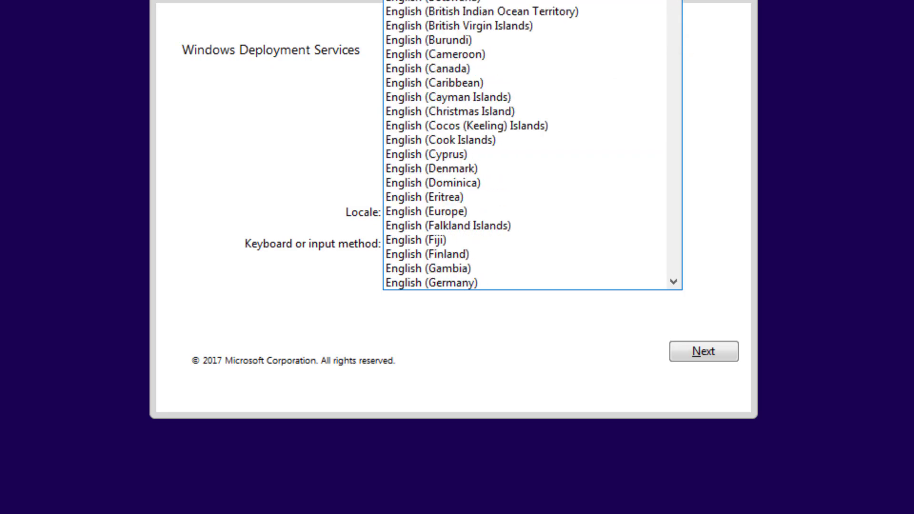
click(514, 68)
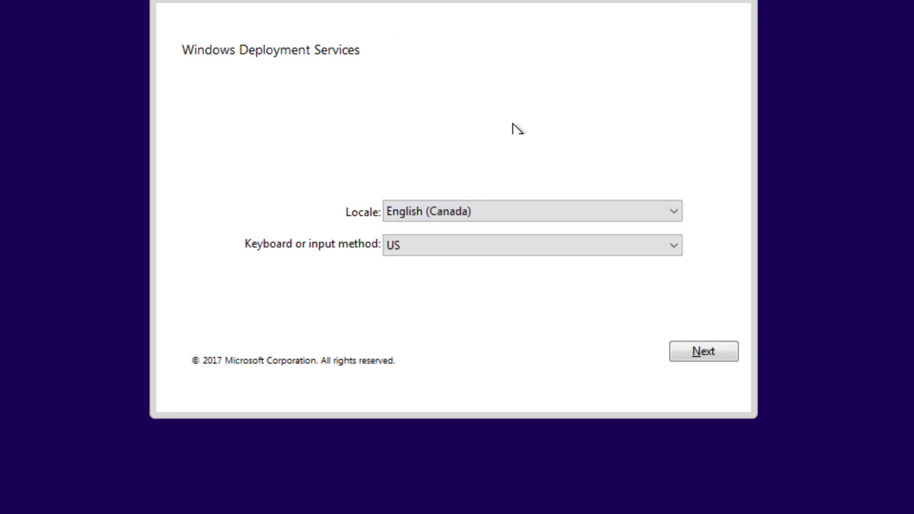
click(718, 350)
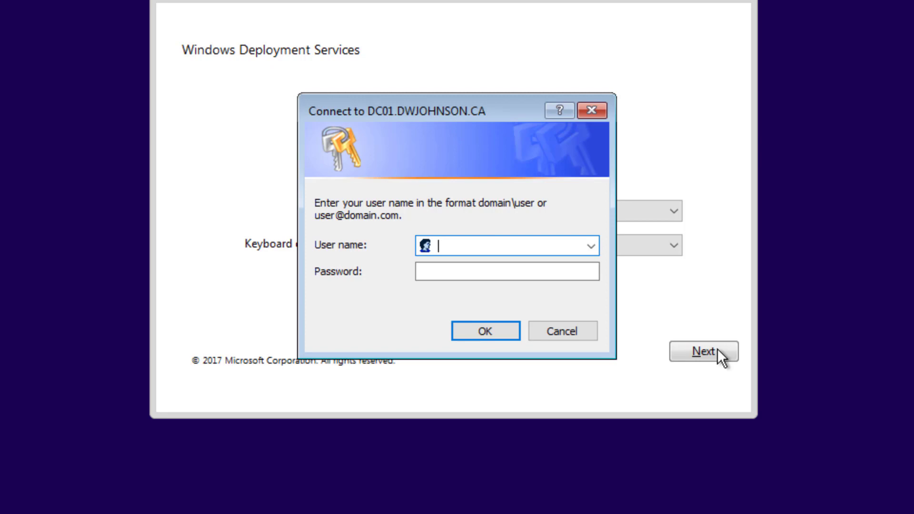
Step: Sign in to the deployment server with the domain administrator user name and password
text(dwjohnson\admin)
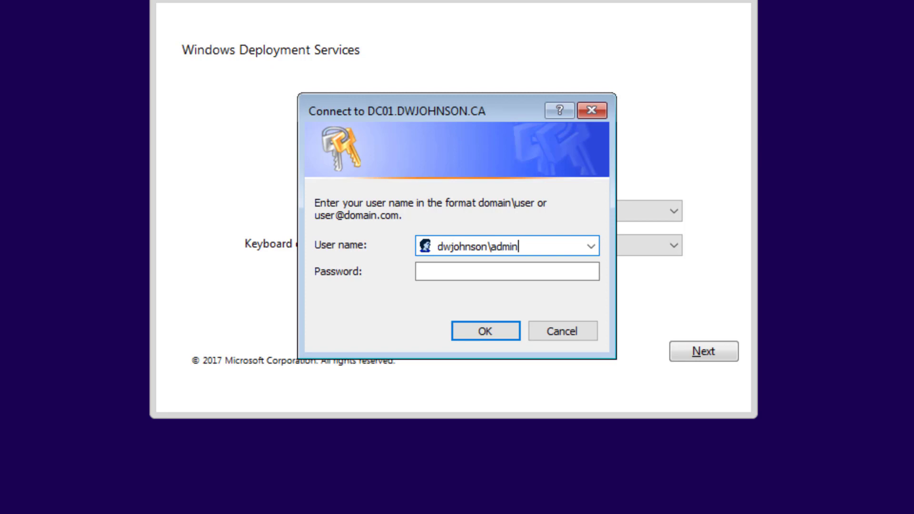
text(istrator)
key(Tab)
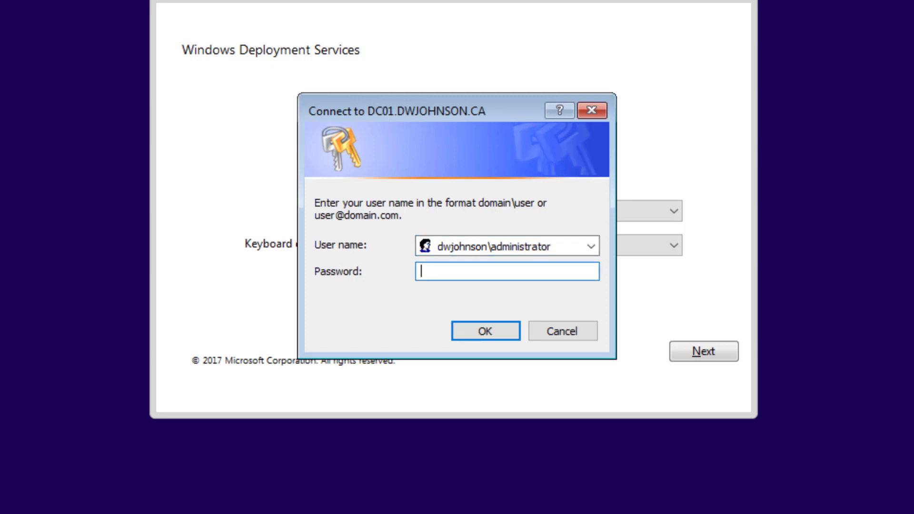
text(••••••••)
key(Return)
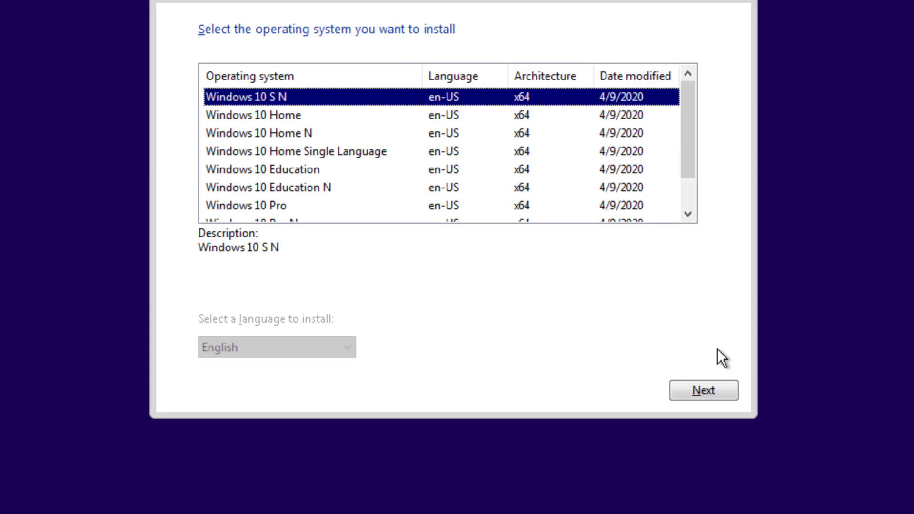
Step: Select Windows 10 Pro and install it onto Drive 0's unallocated space
key(Down)
key(Down)
key(Down)
key(Down)
key(Down)
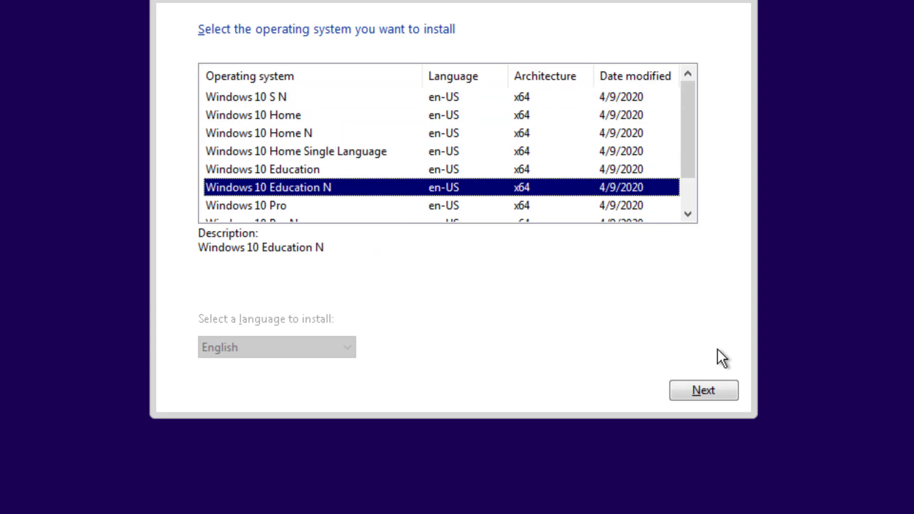
key(Down)
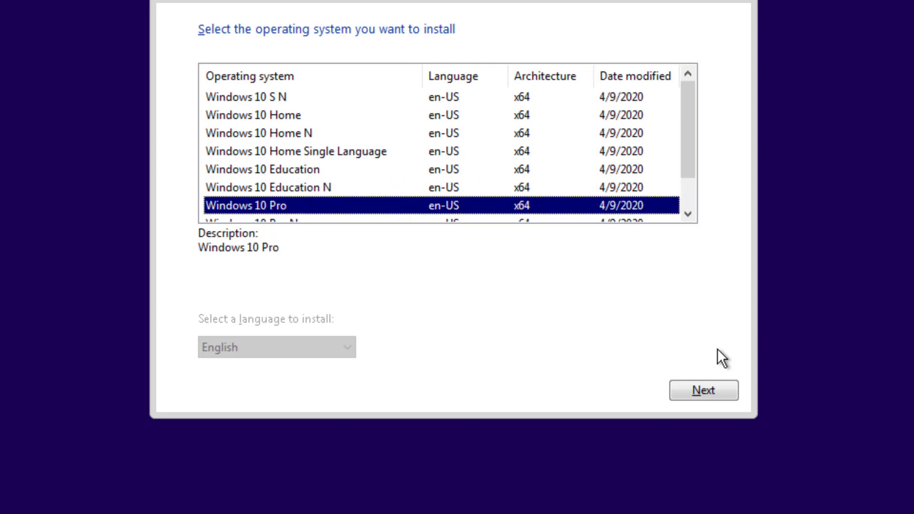
key(Return)
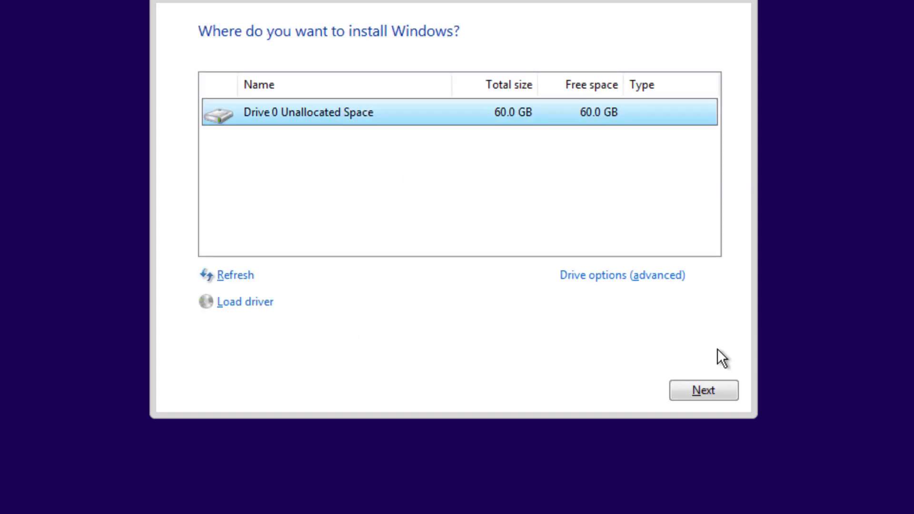
click(702, 384)
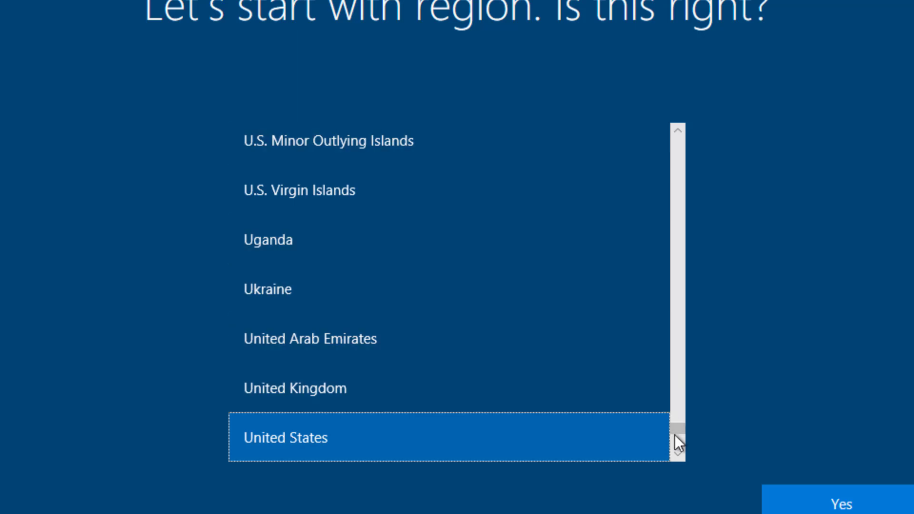
Step: Set the region to Canada, keep the US keyboard layout, and skip adding a second layout
drag(675, 432, 681, 201)
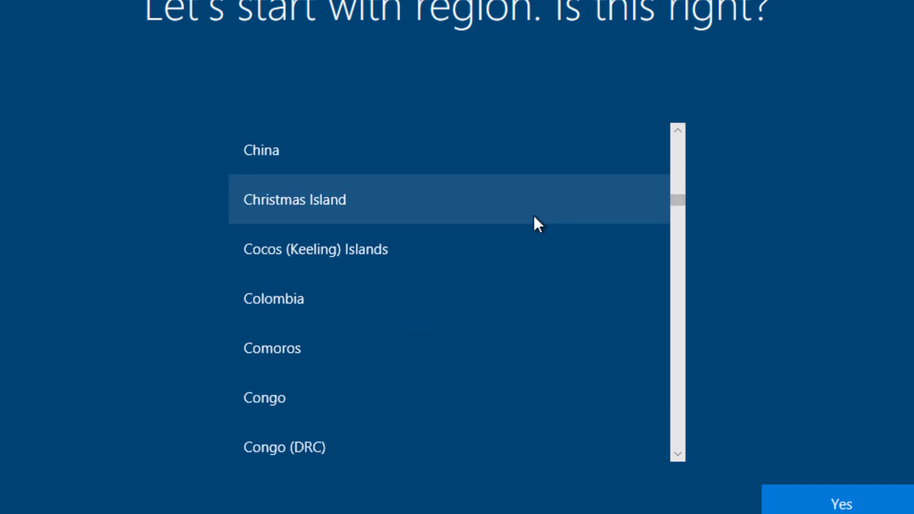
click(679, 147)
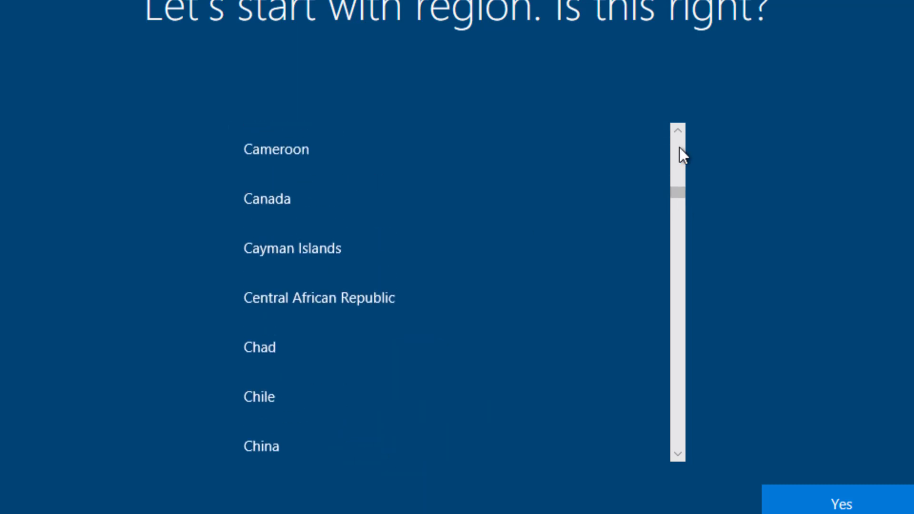
click(491, 194)
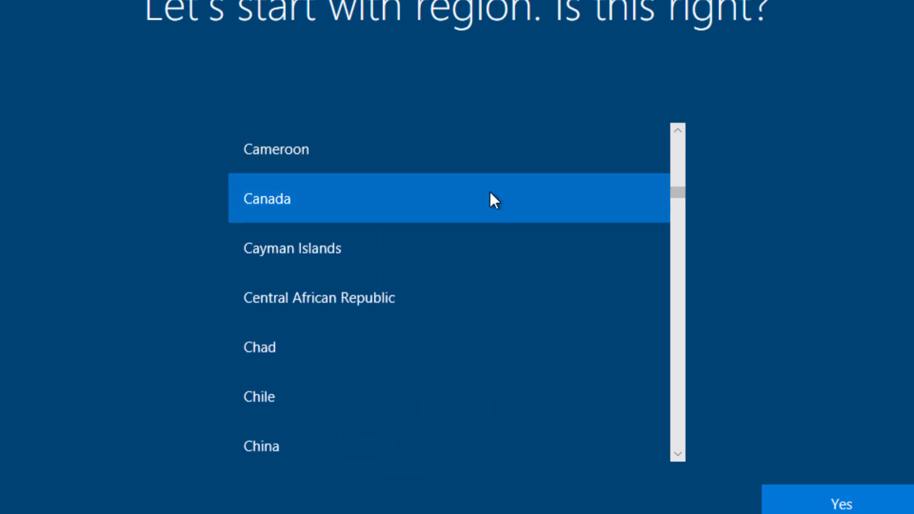
click(859, 507)
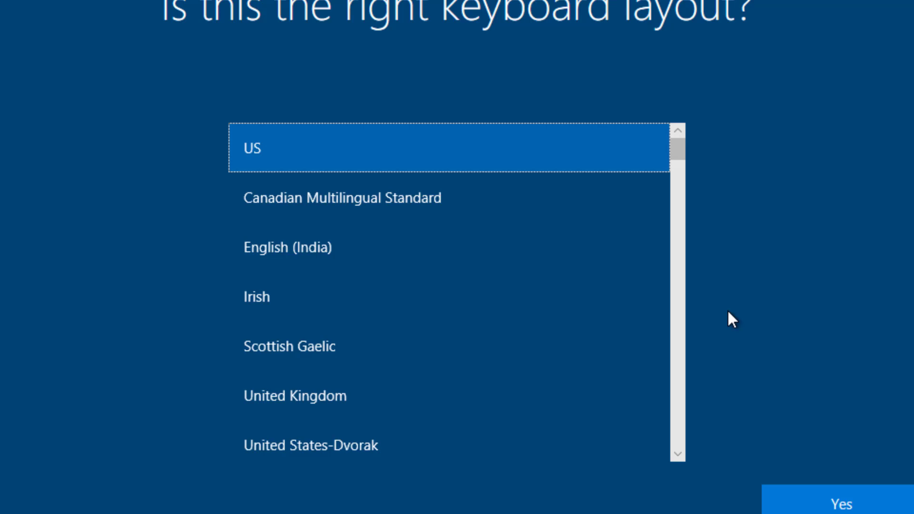
click(855, 505)
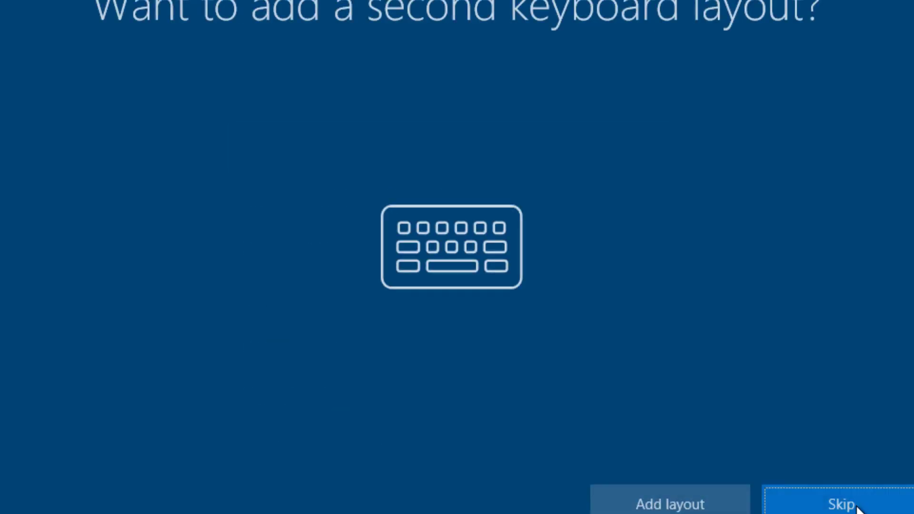
click(856, 506)
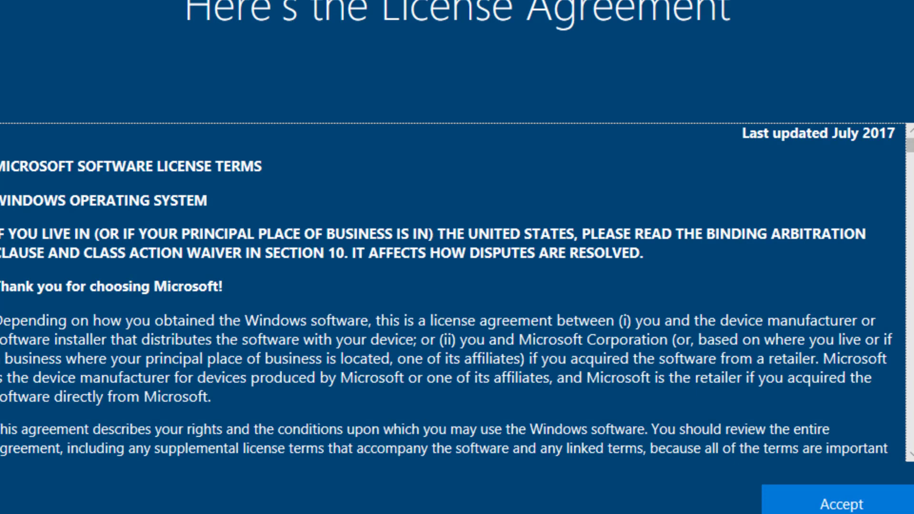
Step: Accept the license, choose Set up for an organization, then switch to Domain join instead
click(842, 495)
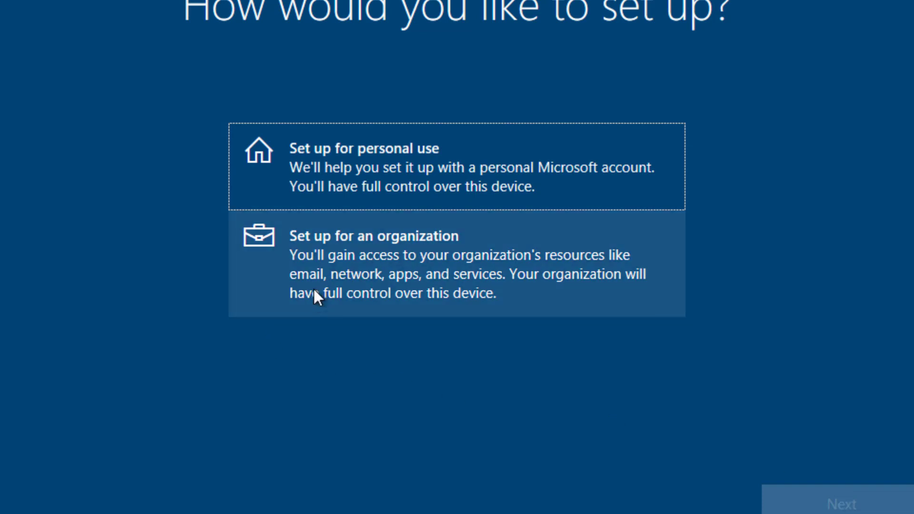
click(315, 291)
click(882, 510)
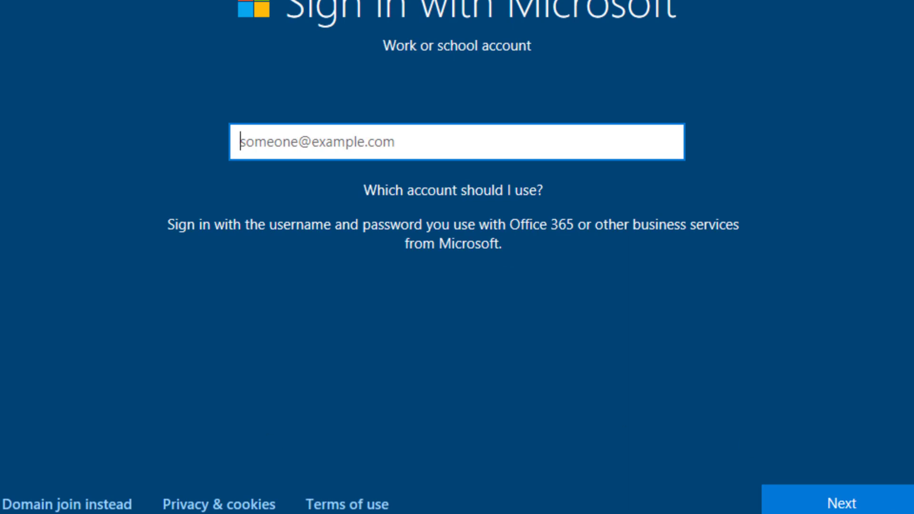
click(31, 508)
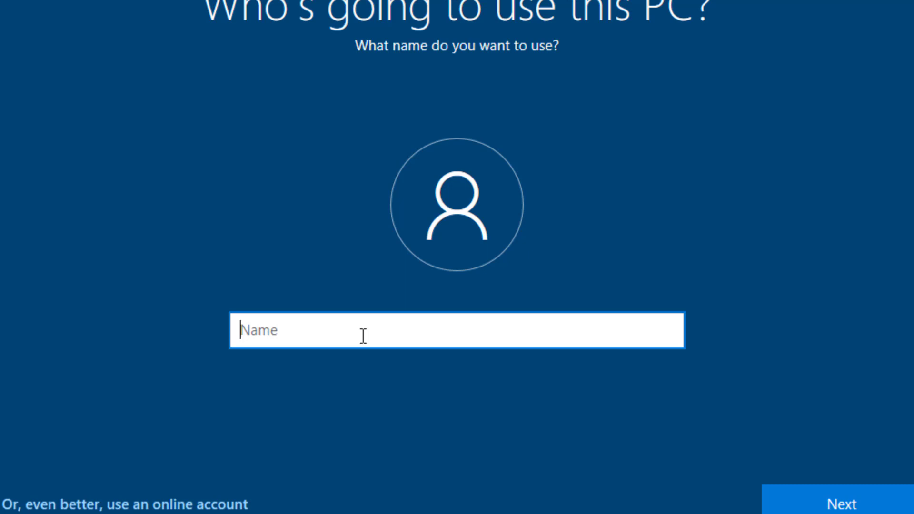
Step: Enter the user's full name as the local account name, correcting typos
text(Dn)
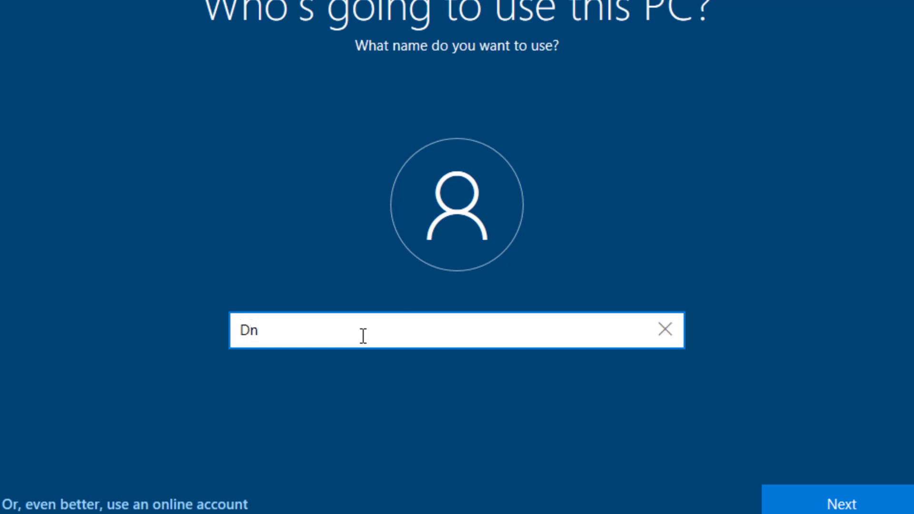
key(BackSpace)
text(onald d)
key(BackSpace)
text(dT)
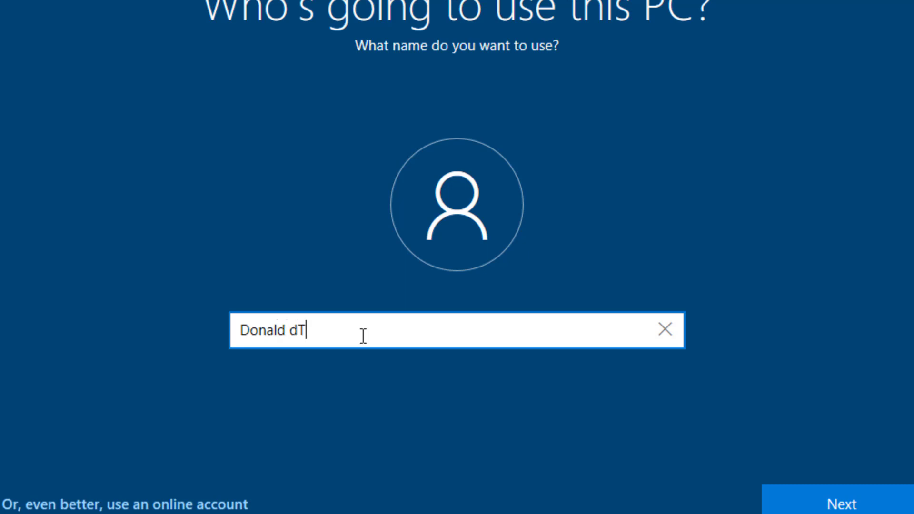
text(rump)
key(Return)
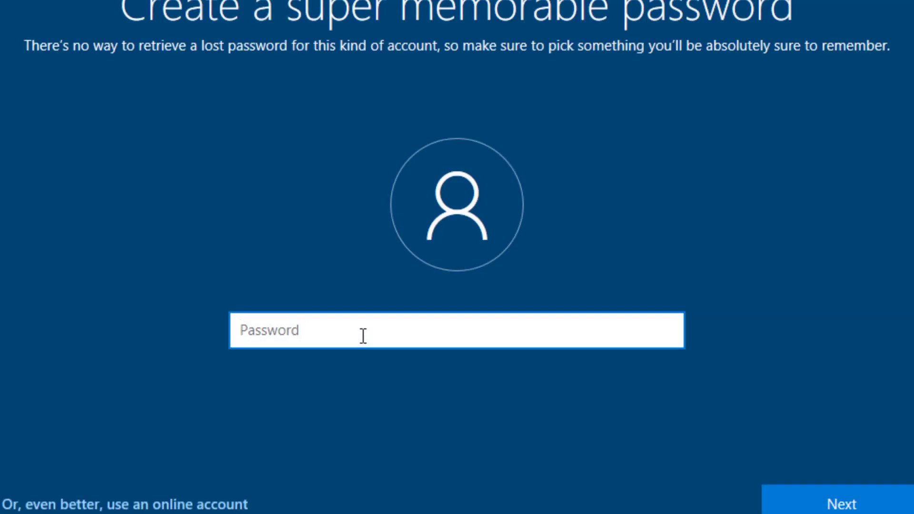
Step: Type and confirm the account password, then enter a password hint
text(••••••)
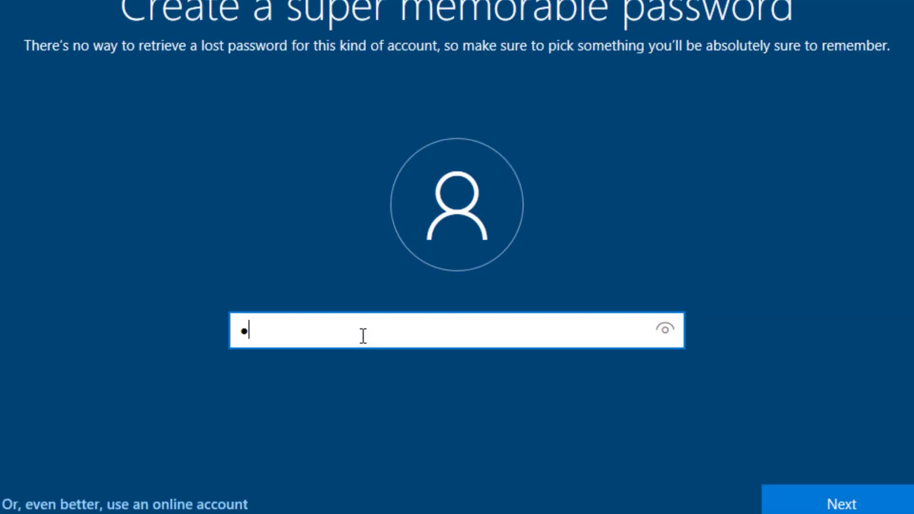
text(••)
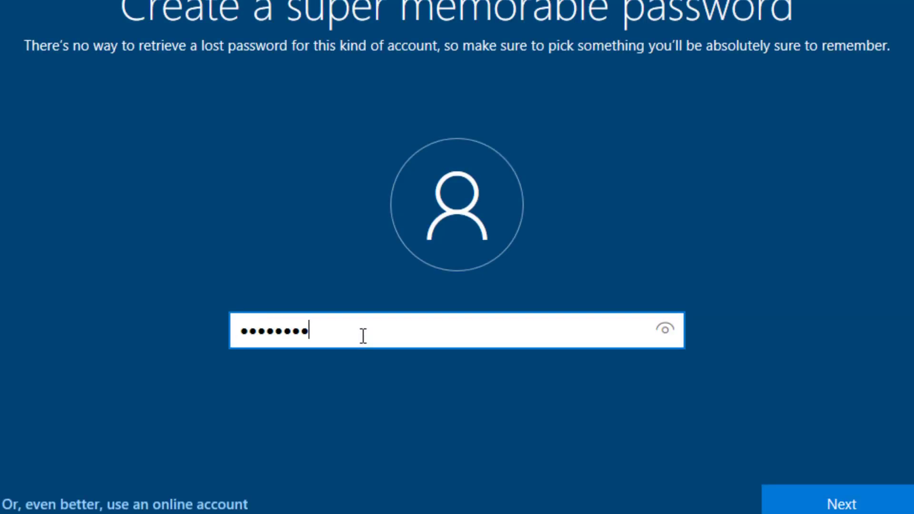
key(Return)
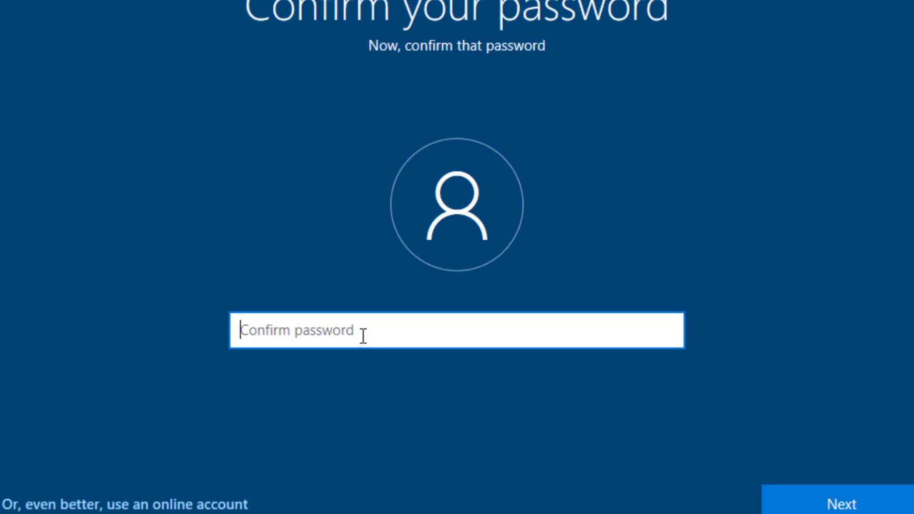
text(••••••••)
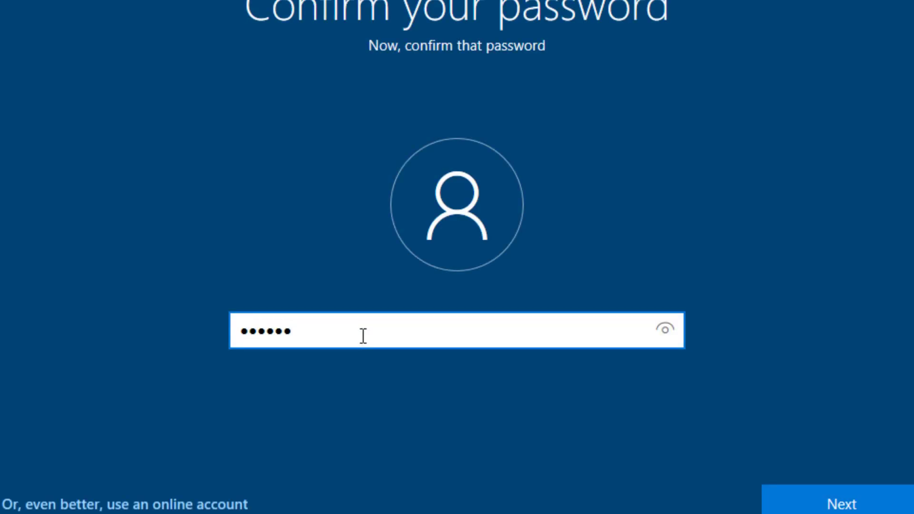
key(Return)
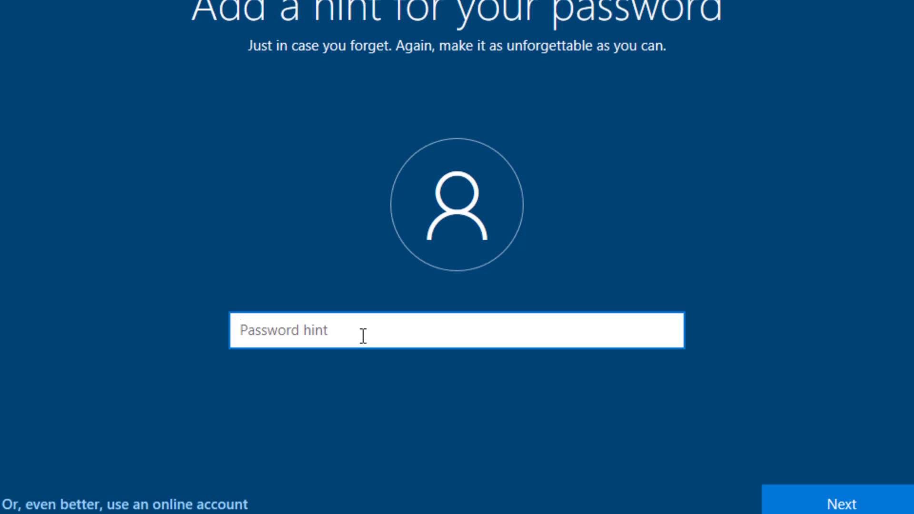
key(Return)
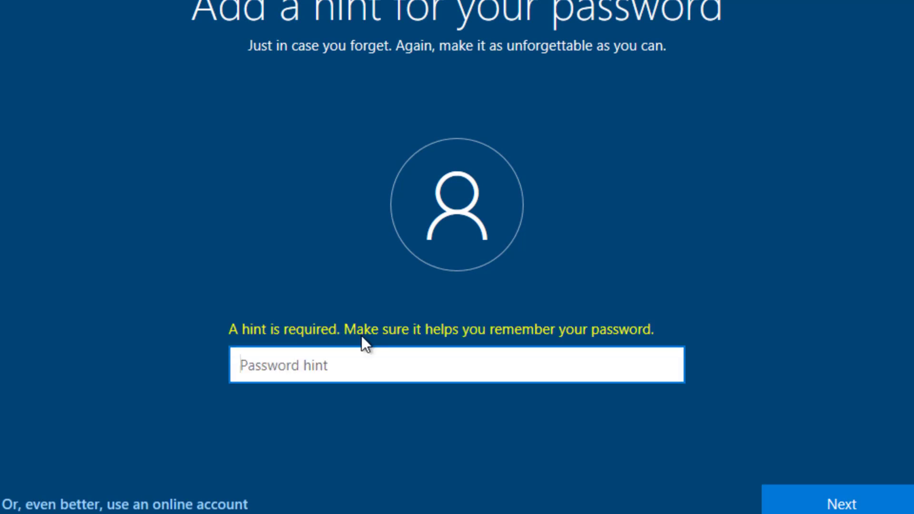
text(my)
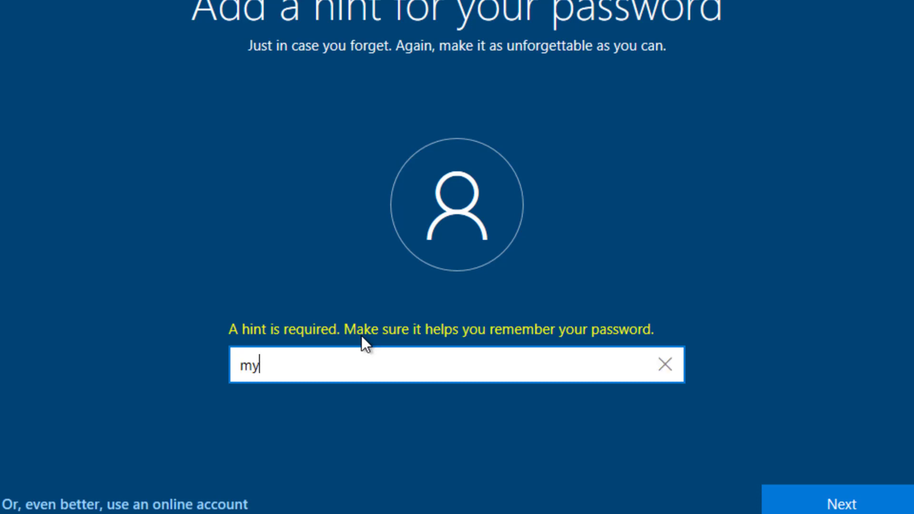
key(Return)
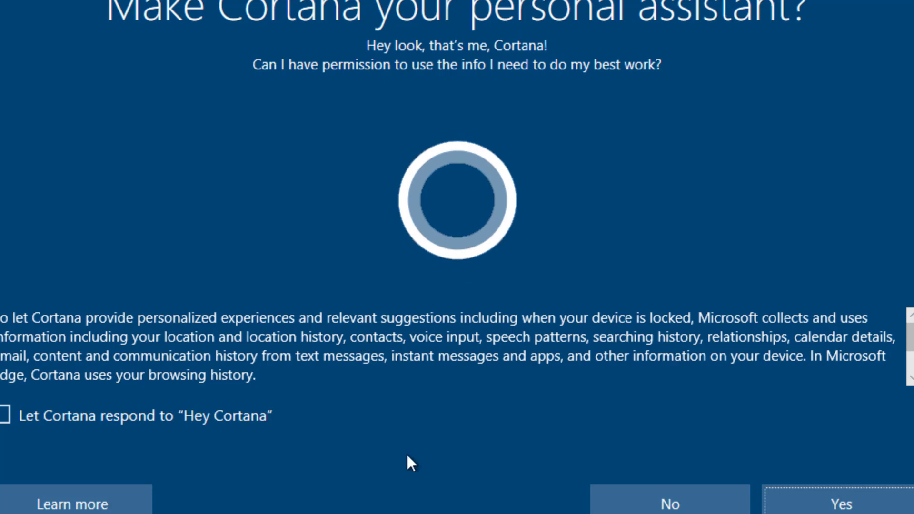
Step: Enable Cortana as the personal assistant and accept the default privacy settings with Diagnostics at Full
click(841, 505)
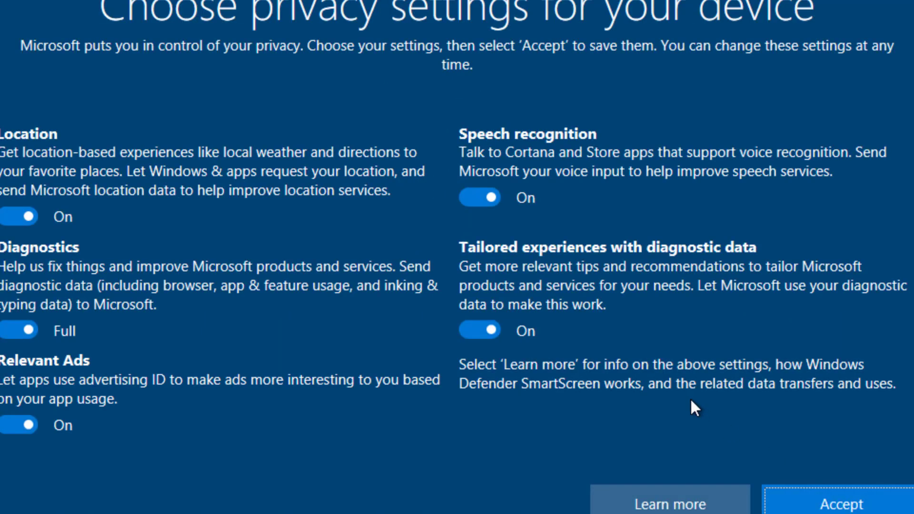
click(814, 493)
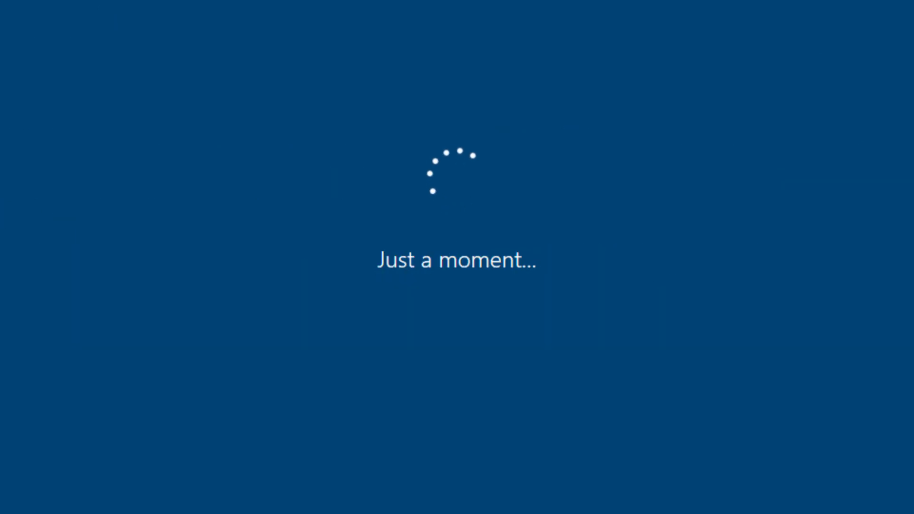